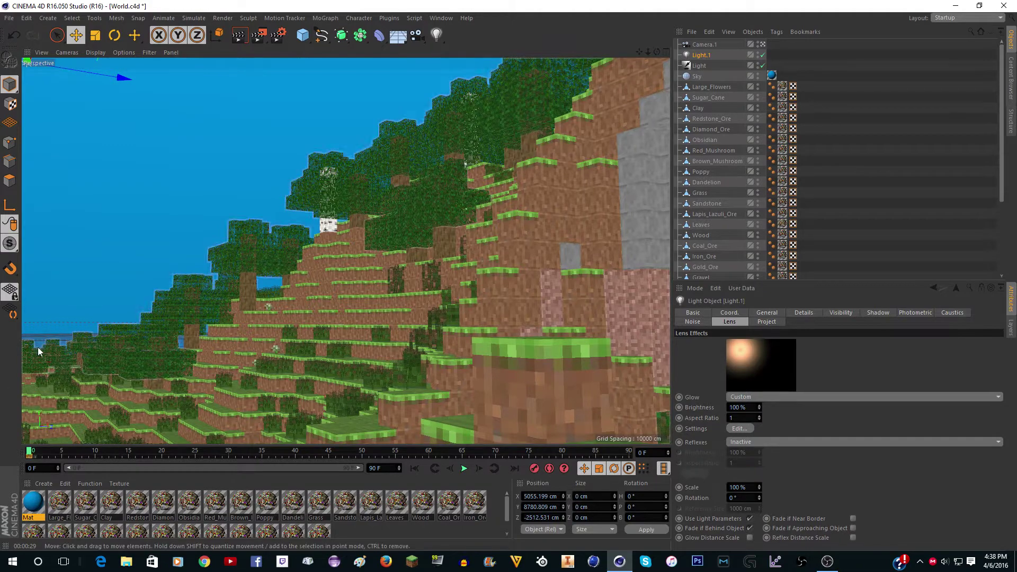
# Leave the Camera.1 view and frame the hill with the camera's outline in the free editor view.
pyautogui.click(763, 45)
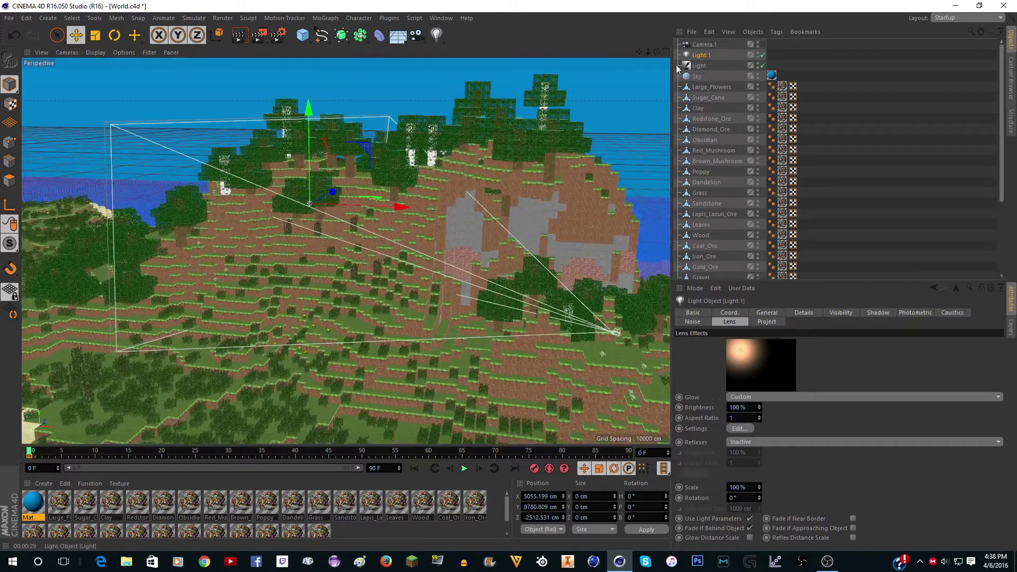
pyautogui.moveTo(656, 52); pyautogui.dragTo(575, 54)
pyautogui.moveTo(345, 250); pyautogui.dragTo(508, 284)
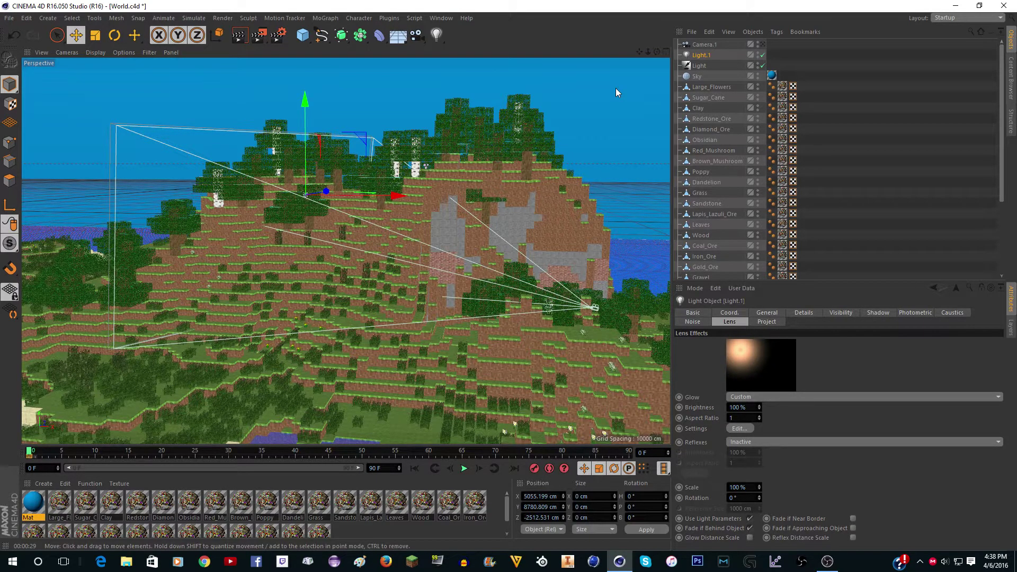
pyautogui.moveTo(657, 52); pyautogui.dragTo(551, 59)
pyautogui.scroll(1, 287, 198)
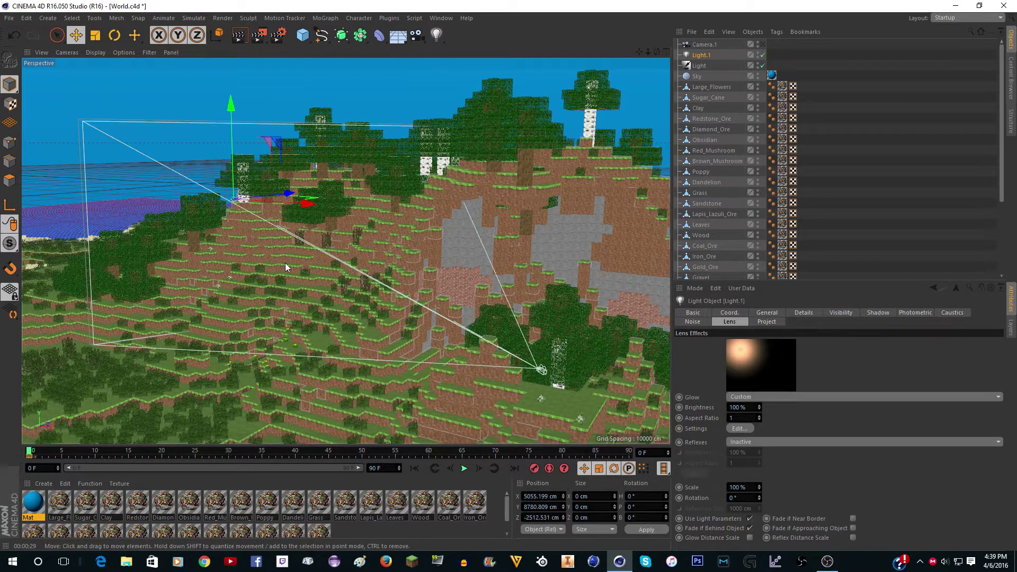
# Locate the fmr 5.lib4d rig library on the desktop and return to Cinema 4D.
pyautogui.click(959, 5)
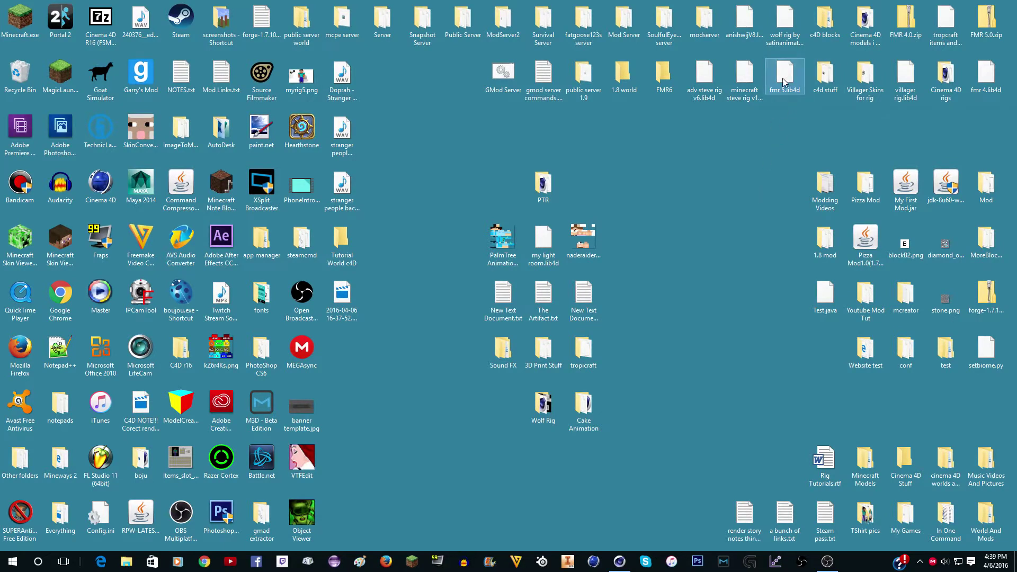
pyautogui.moveTo(789, 73)
pyautogui.click(786, 67)
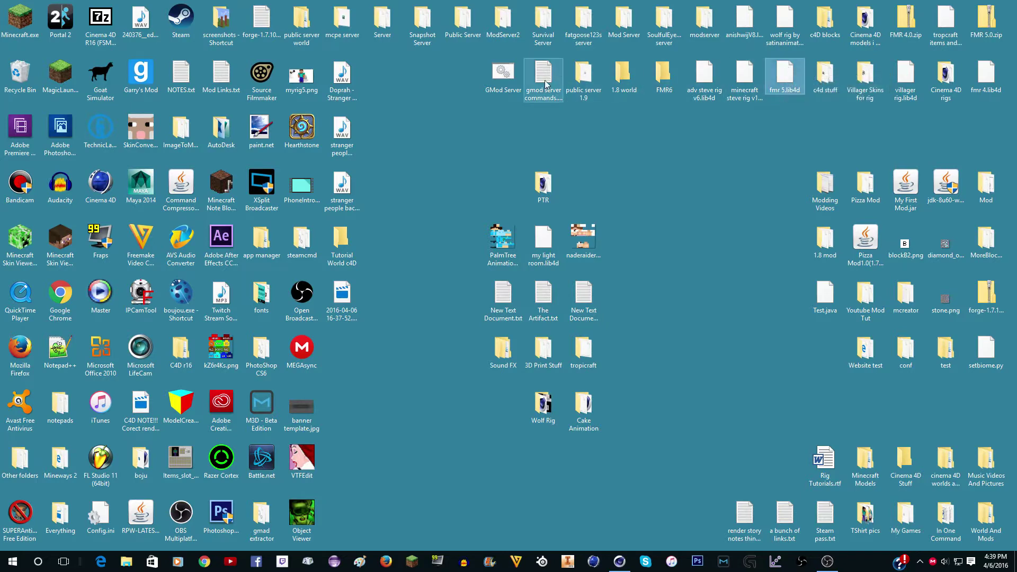
pyautogui.moveTo(626, 81)
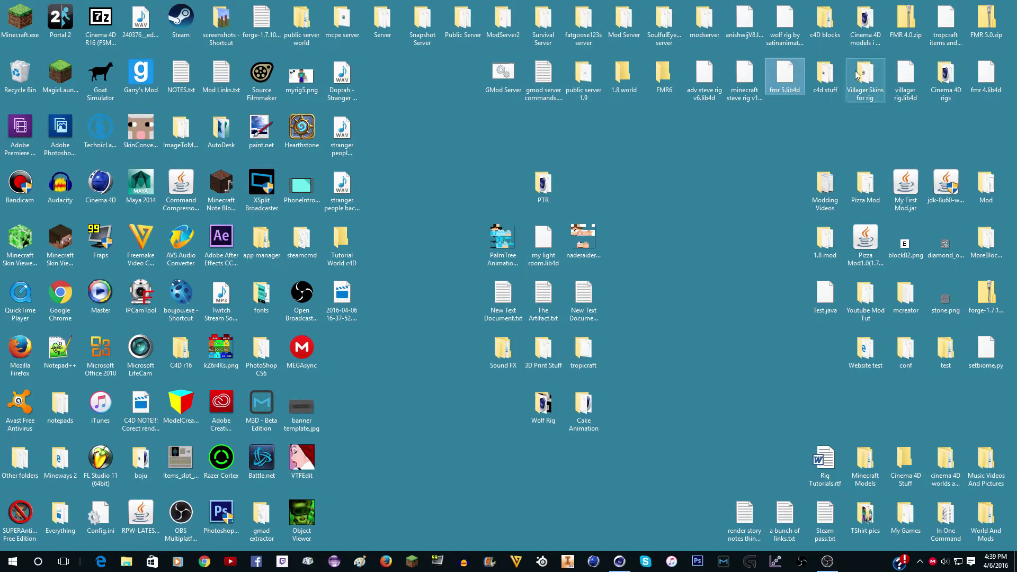
pyautogui.click(664, 85)
pyautogui.click(791, 88)
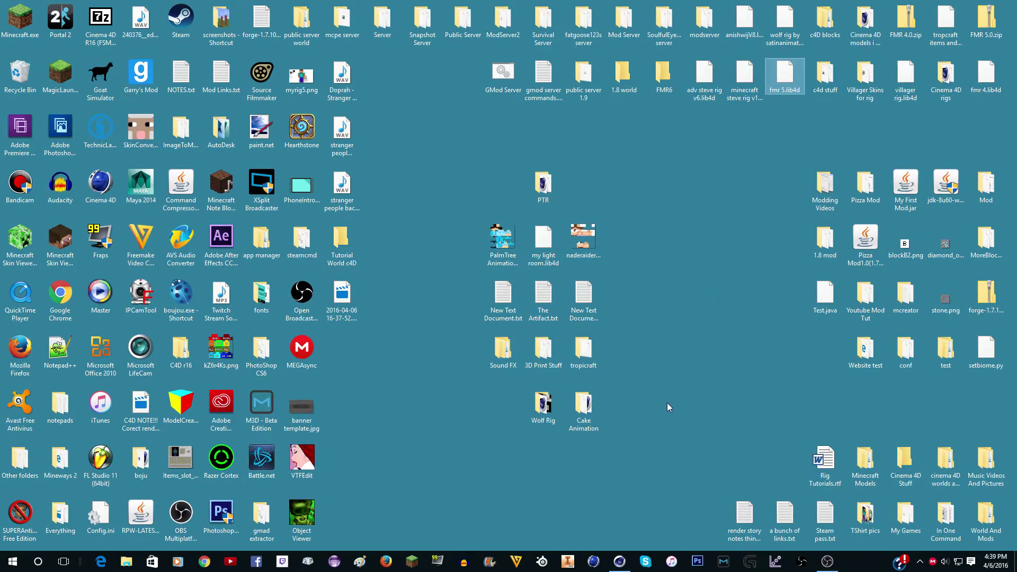
pyautogui.click(616, 562)
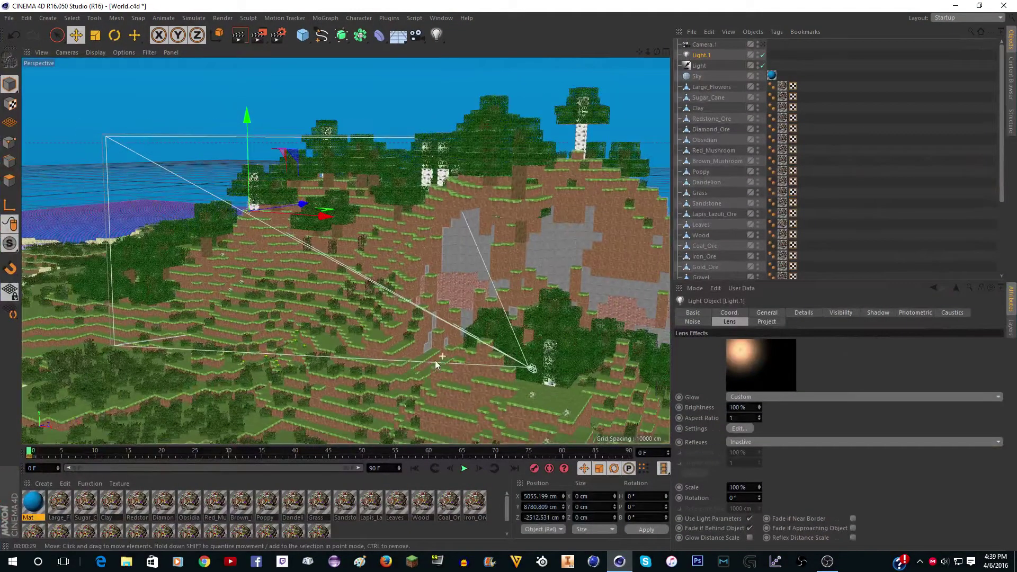
pyautogui.scroll(-1, 430, 364)
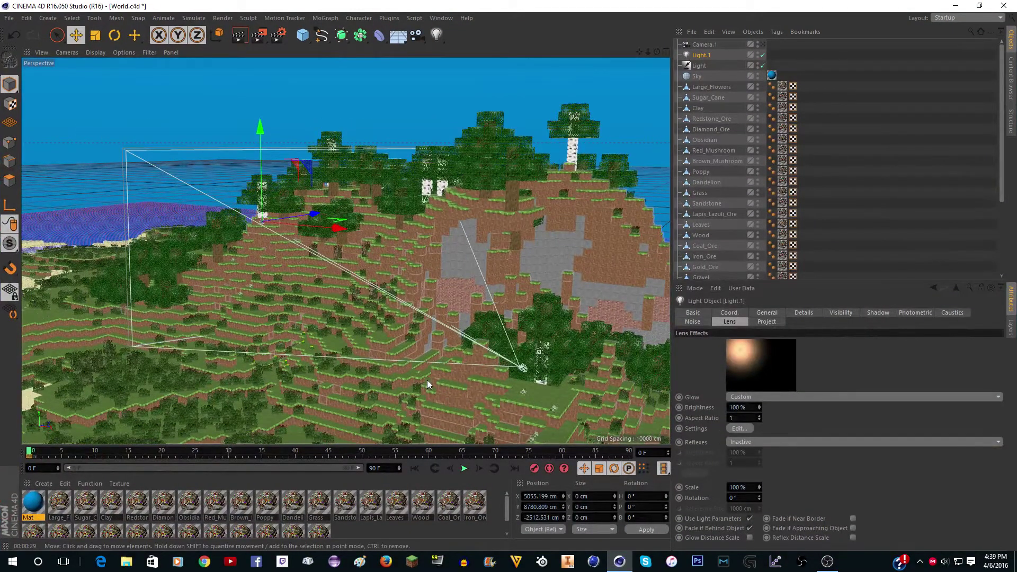
pyautogui.click(9, 20)
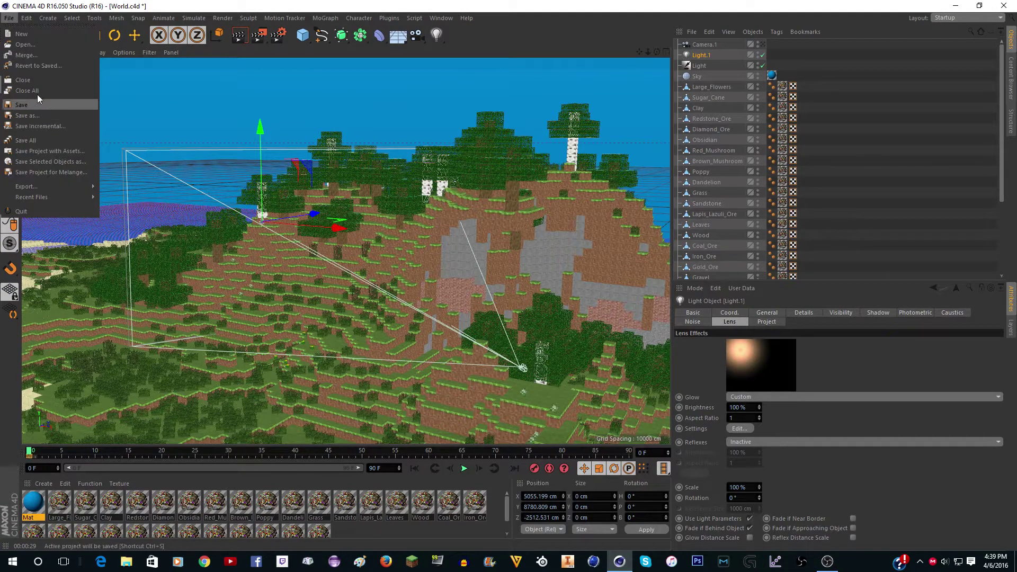
pyautogui.moveTo(43, 197)
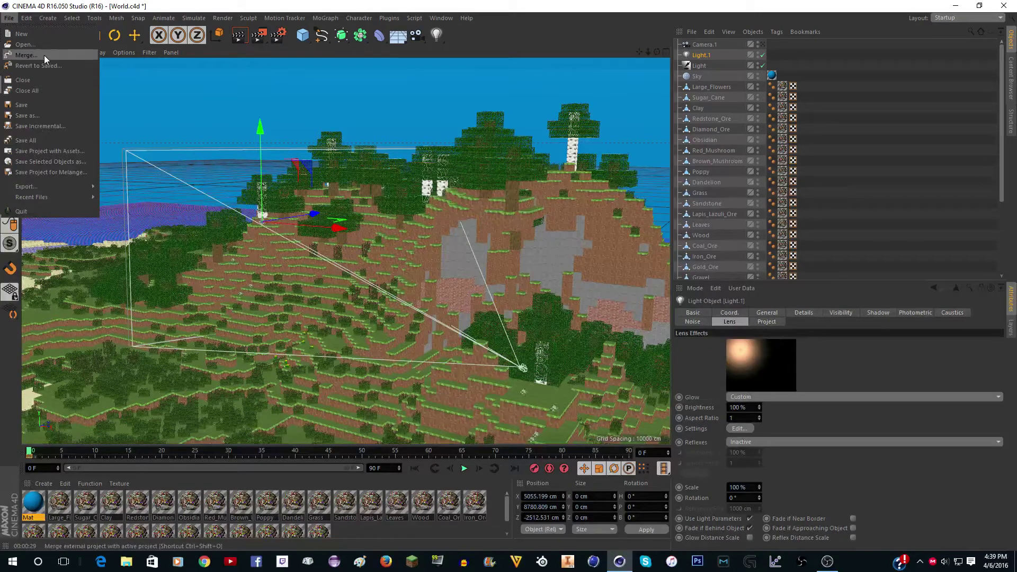
pyautogui.click(22, 55)
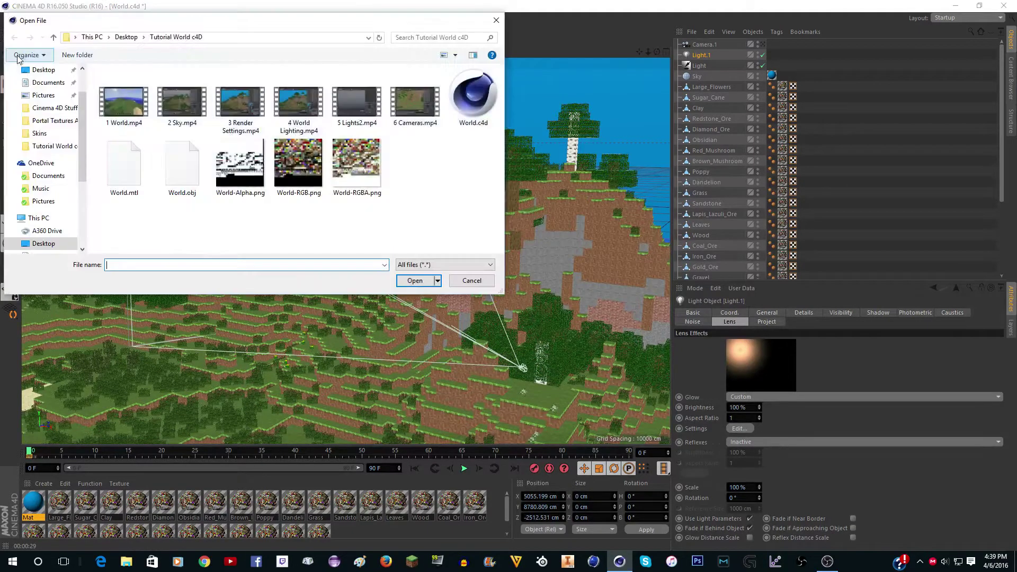
pyautogui.click(470, 280)
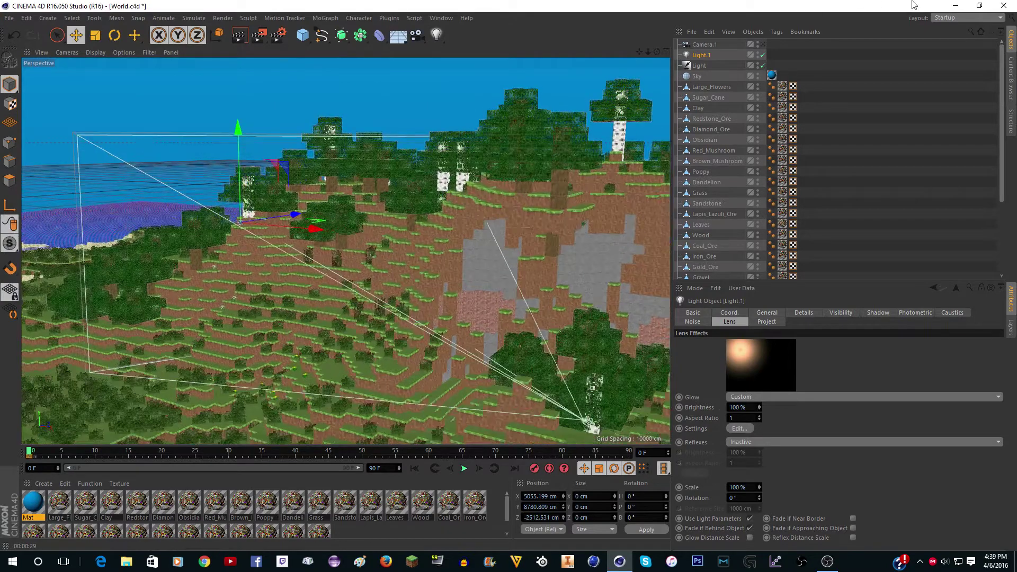
# Load fmr 5.lib4d from the desktop into Cinema 4D and add the FMR 5.0 rig to the scene.
pyautogui.click(955, 5)
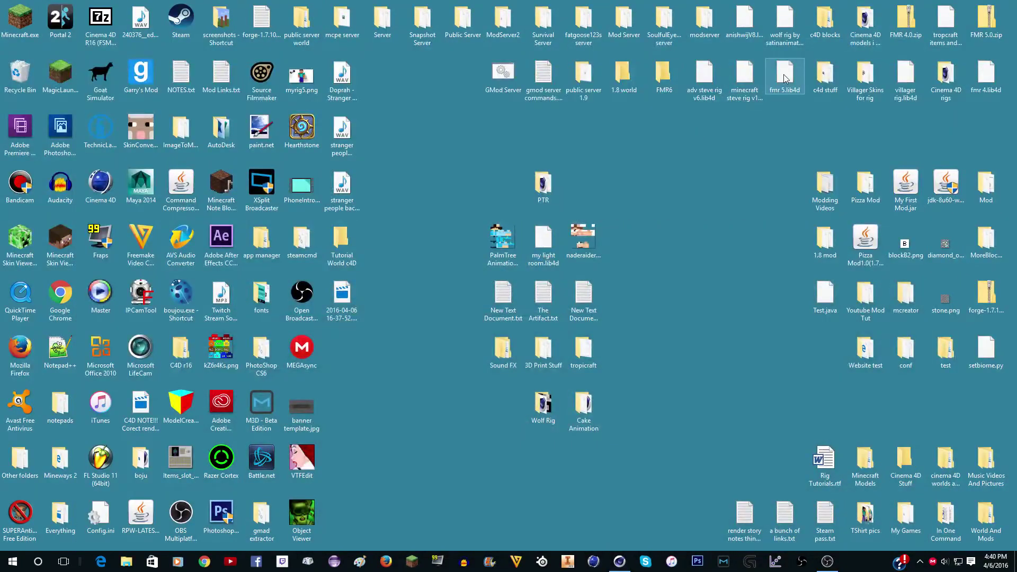
pyautogui.moveTo(785, 78); pyautogui.dragTo(490, 191)
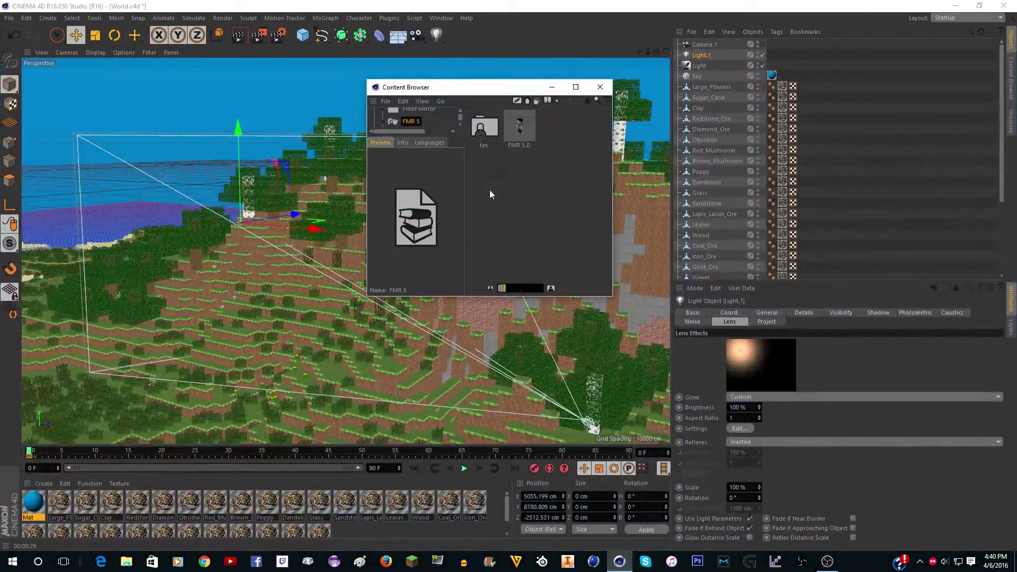
pyautogui.click(517, 118)
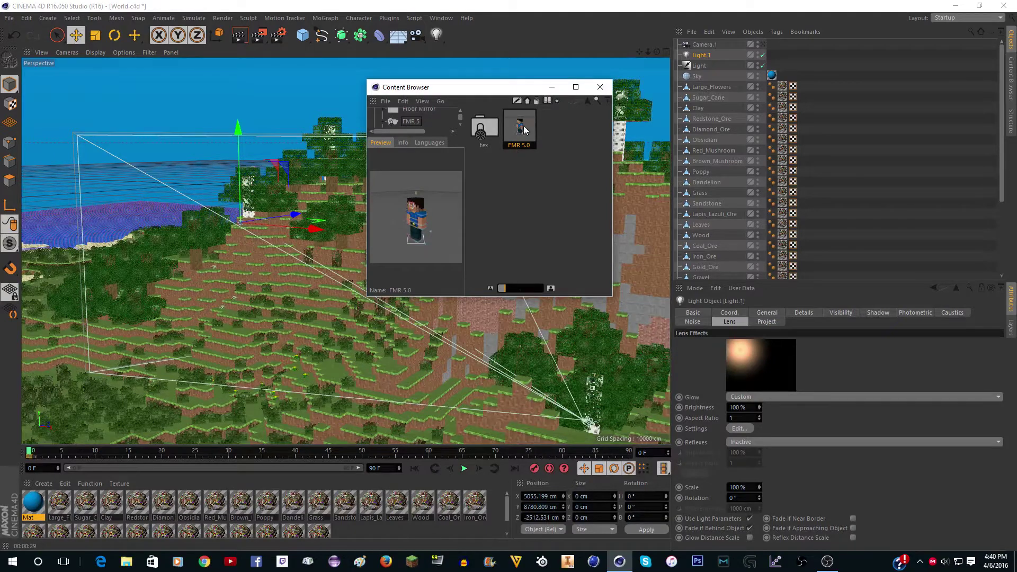
pyautogui.doubleClick(520, 132)
pyautogui.click(600, 87)
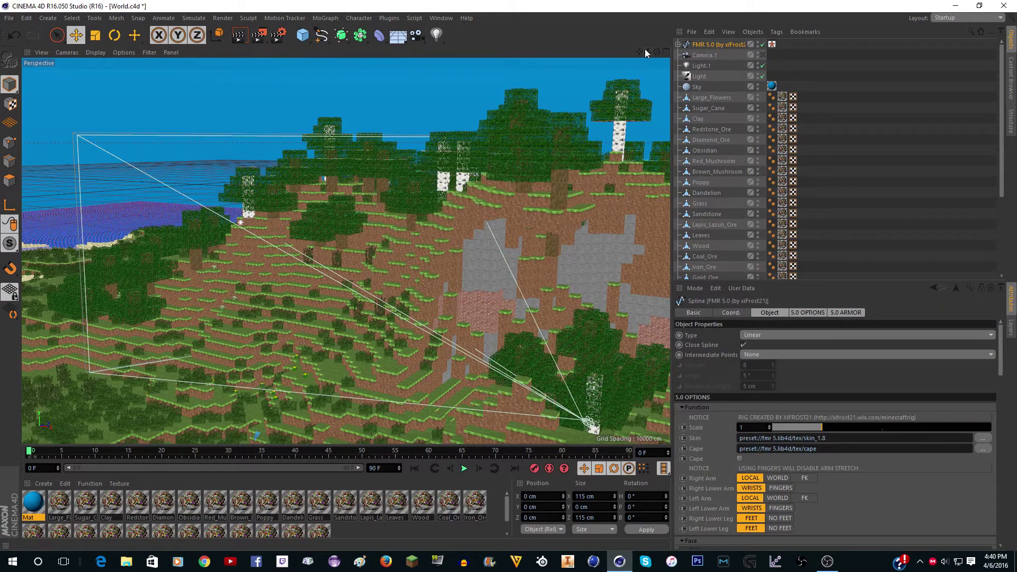
# Move the FMR 5.0 rig onto the hillside in front of the camera, to about X 5681, Y 7455, Z -1385 cm.
pyautogui.moveTo(659, 51); pyautogui.dragTo(543, 3)
pyautogui.scroll(-3, 483, 213)
pyautogui.scroll(-3, 482, 212)
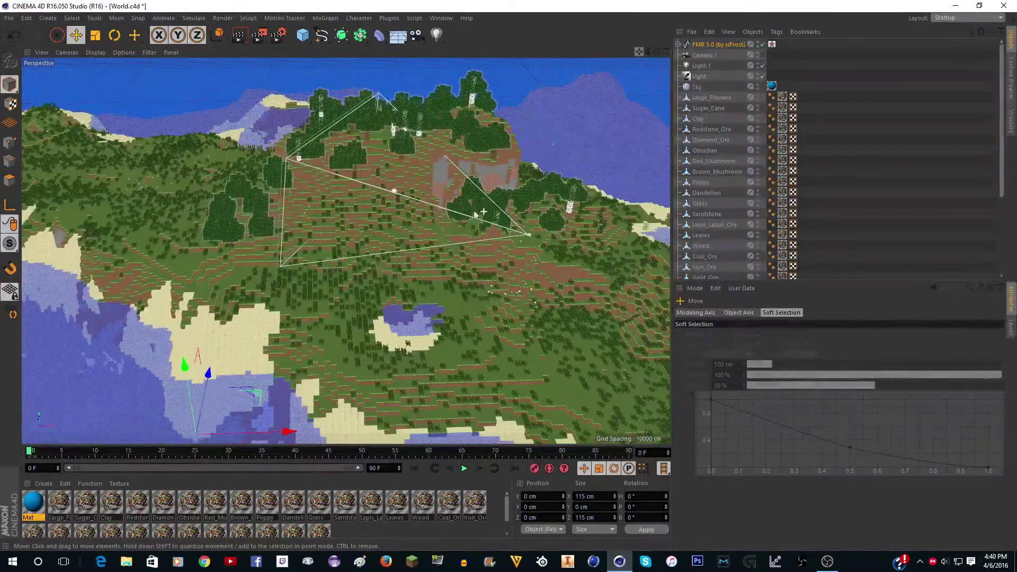
pyautogui.moveTo(188, 364); pyautogui.dragTo(220, 96)
pyautogui.scroll(3, 228, 180)
pyautogui.moveTo(189, 220); pyautogui.dragTo(562, 202)
pyautogui.scroll(1, 561, 200)
pyautogui.moveTo(467, 196); pyautogui.dragTo(556, 252)
pyautogui.moveTo(648, 52); pyautogui.dragTo(487, 93)
pyautogui.scroll(3, 426, 178)
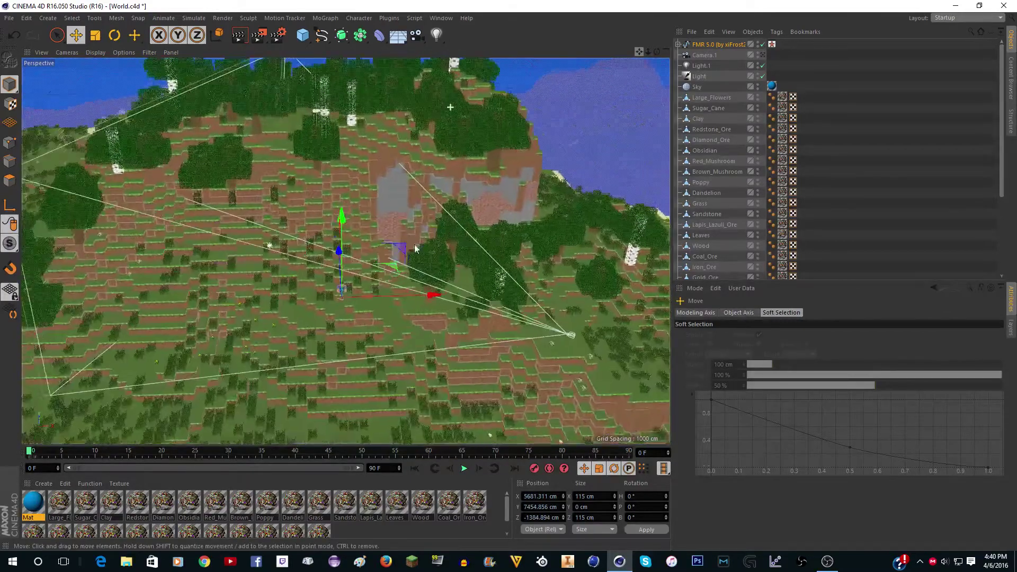
# Using the Camera.1 view, move the rig closer to the foreground grass block, to about X 7129, Y 7737, Z -2017 cm.
pyautogui.click(763, 56)
pyautogui.click(763, 56)
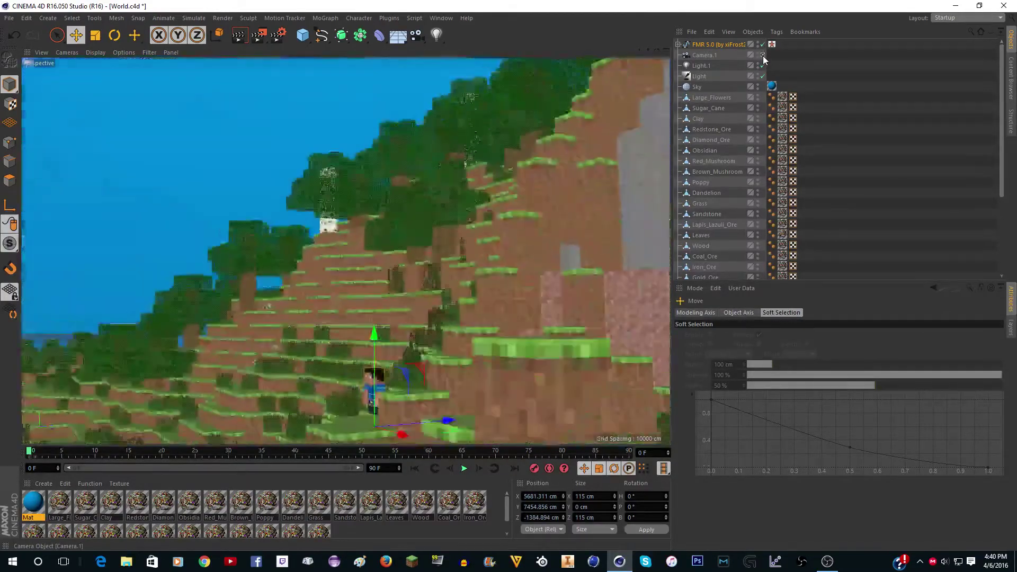
pyautogui.moveTo(375, 334); pyautogui.dragTo(375, 253)
pyautogui.moveTo(457, 344); pyautogui.dragTo(609, 389)
pyautogui.click(763, 55)
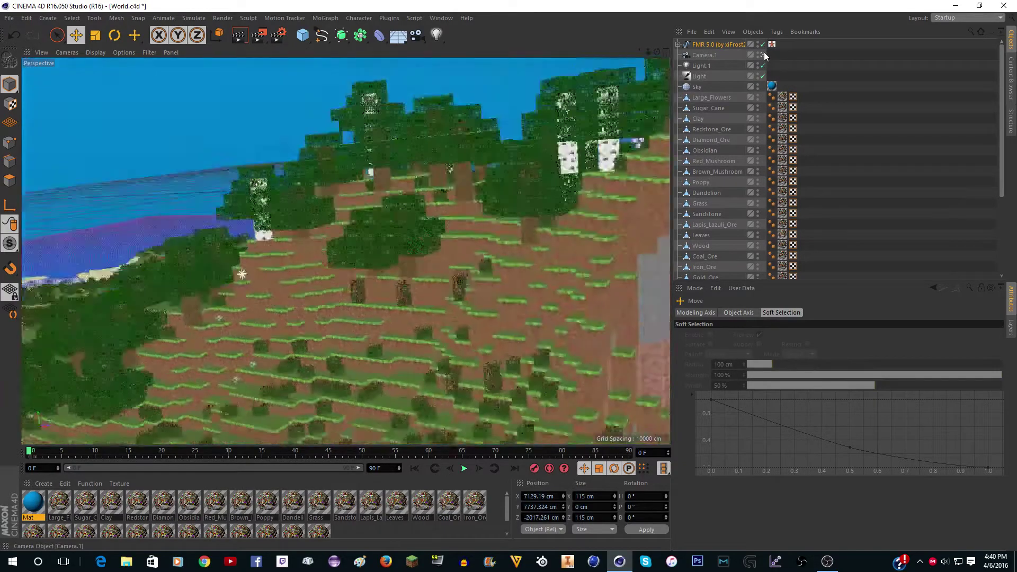
# Fine-position the rig so its feet stand on the grass block, at about X 7152, Y 7800, Z -2056 cm.
pyautogui.scroll(6, 495, 345)
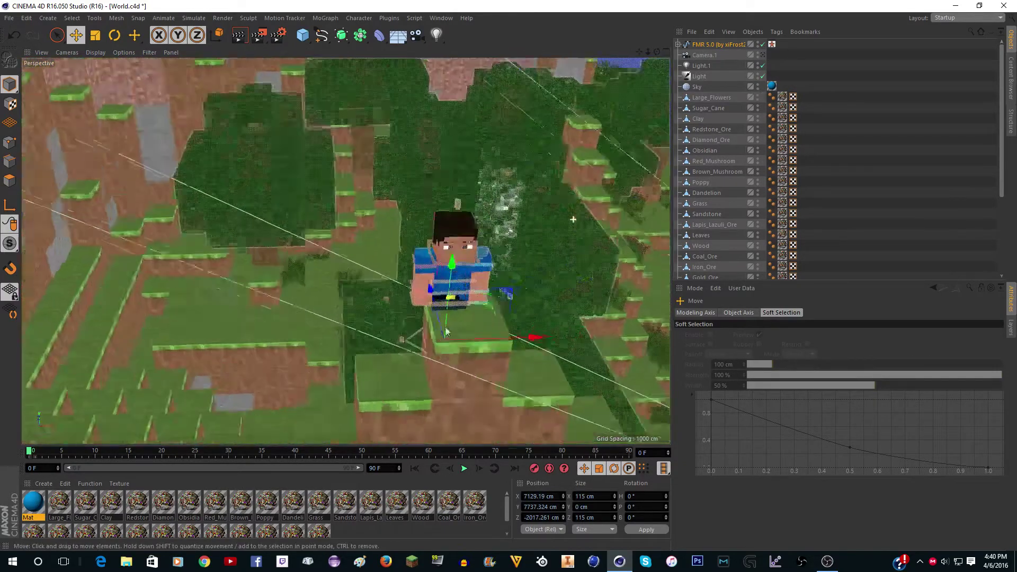
pyautogui.moveTo(432, 308); pyautogui.dragTo(471, 314)
pyautogui.moveTo(541, 373); pyautogui.dragTo(563, 373)
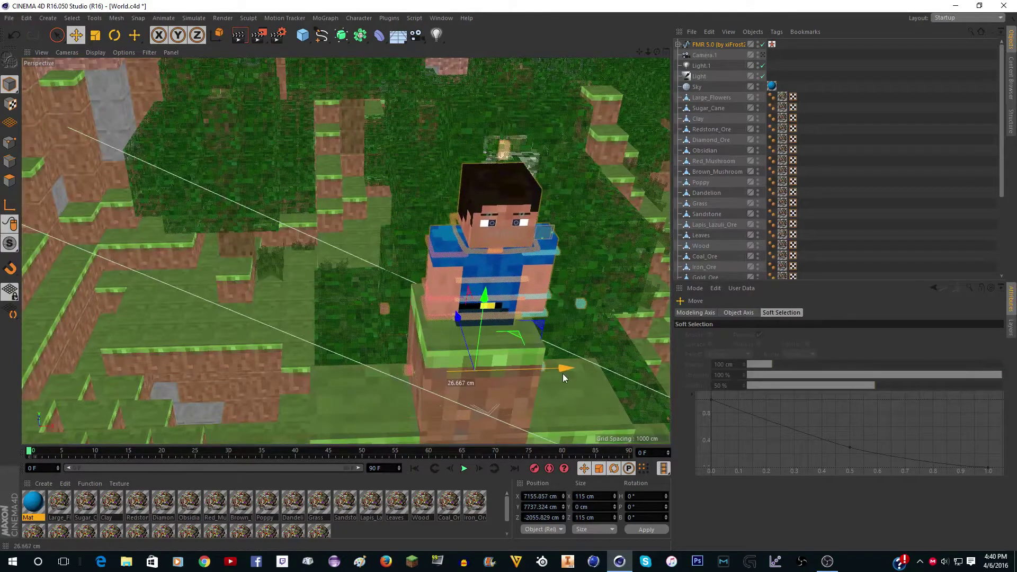
pyautogui.moveTo(486, 299); pyautogui.dragTo(507, 244)
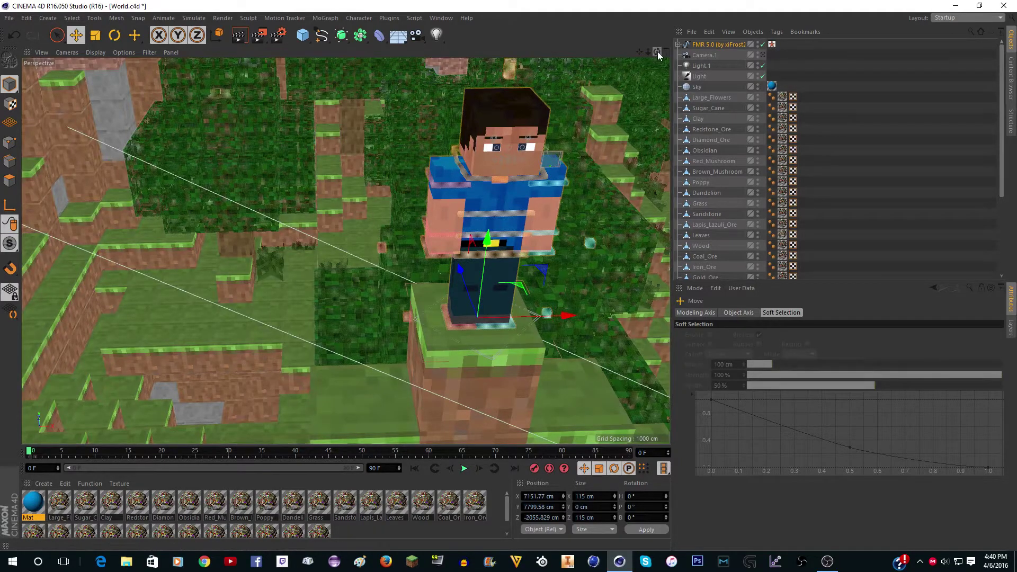
# Check the rig's placement through Camera.1, then inspect it from the side in the free editor view.
pyautogui.click(763, 55)
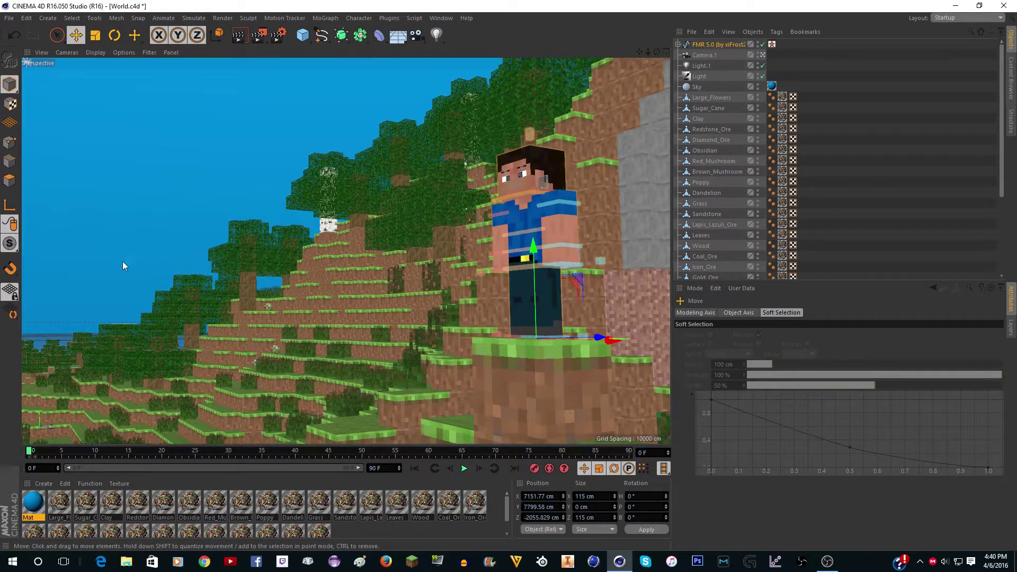
pyautogui.click(763, 56)
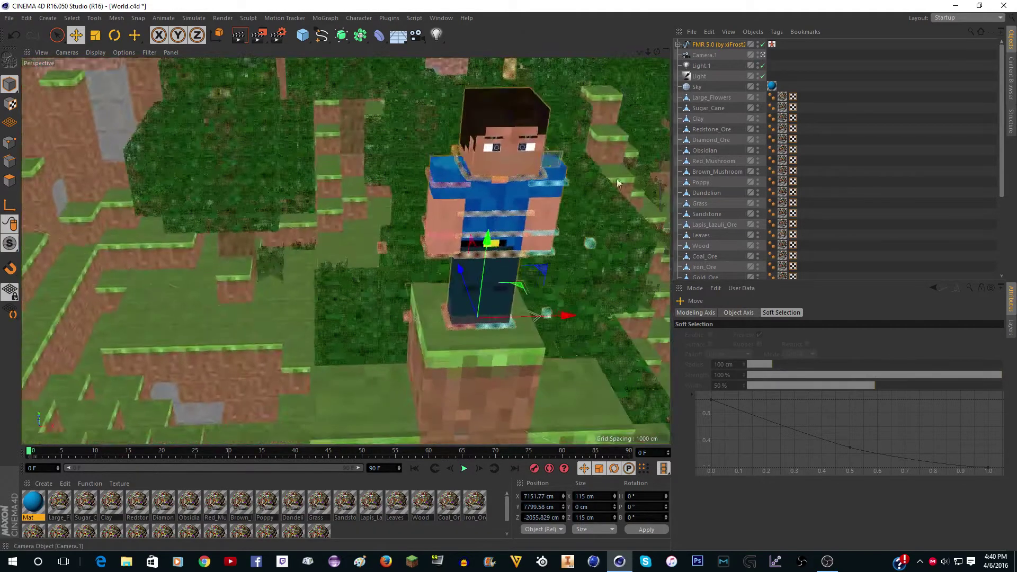
pyautogui.scroll(3, 552, 265)
pyautogui.moveTo(657, 51); pyautogui.dragTo(422, 147)
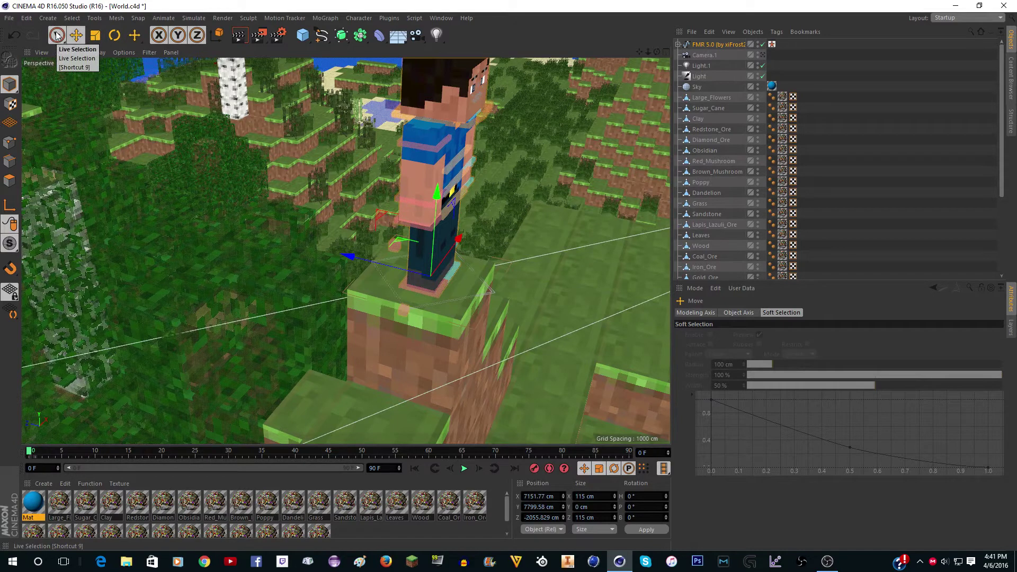
# Alternate between the Move and Rotate tools on the selected rig.
pyautogui.click(75, 35)
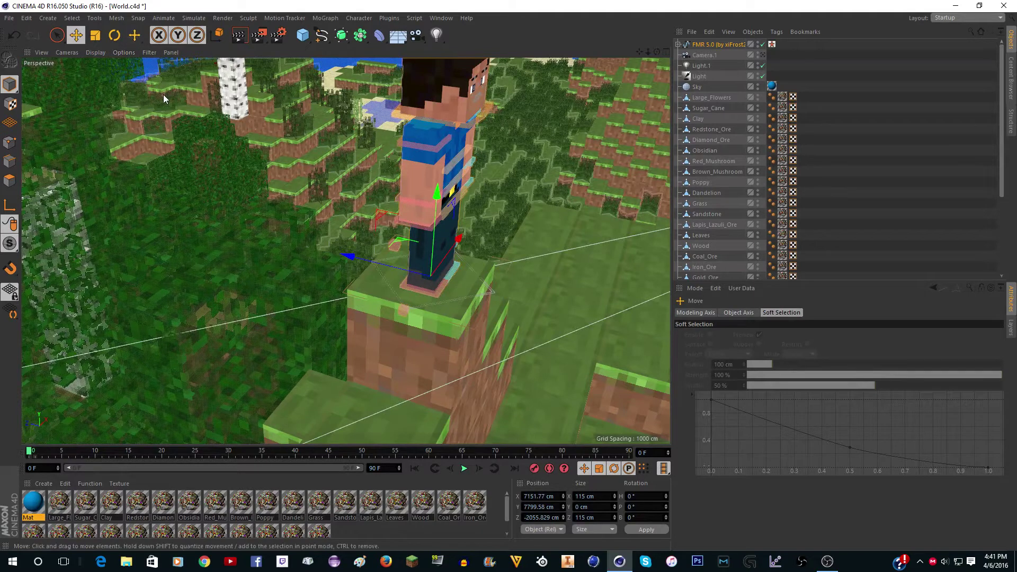
pyautogui.press('r')
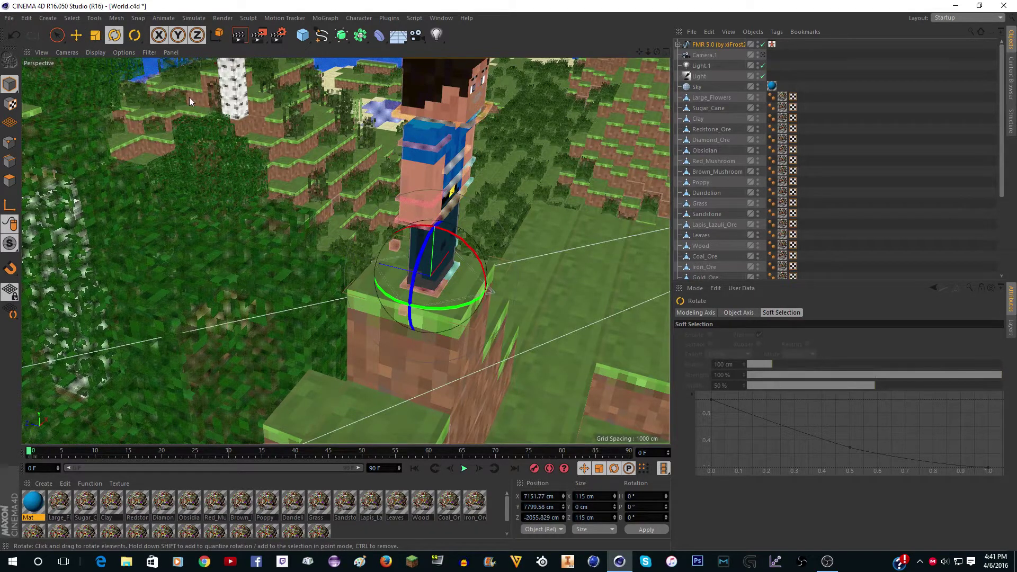
pyautogui.press('e')
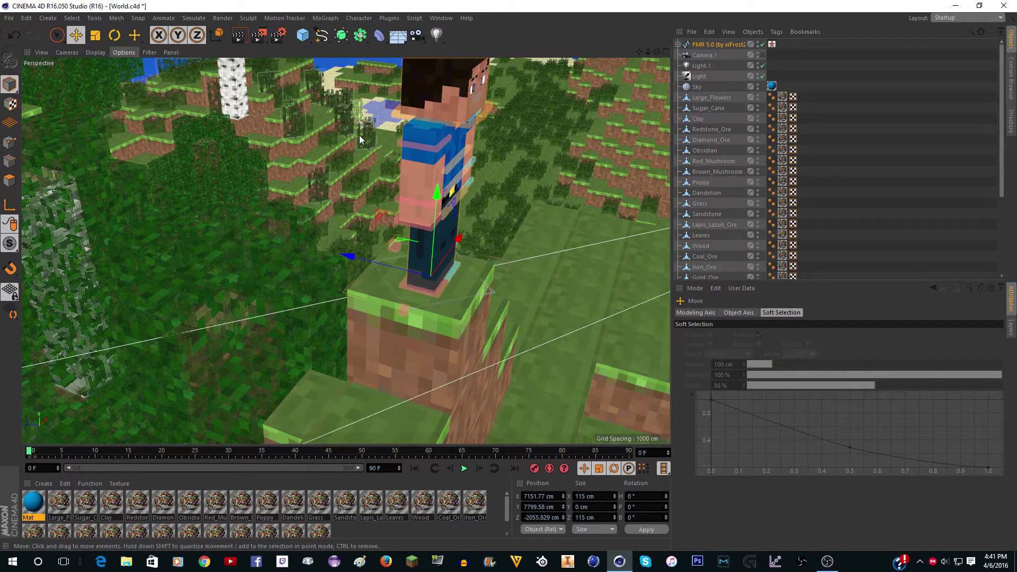
pyautogui.press('r')
pyautogui.press('e')
pyautogui.press('r')
pyautogui.press('e')
# Rotate the rig around its vertical axis, trying headings of about -90° and -31°, until its back faces the view.
pyautogui.press('r')
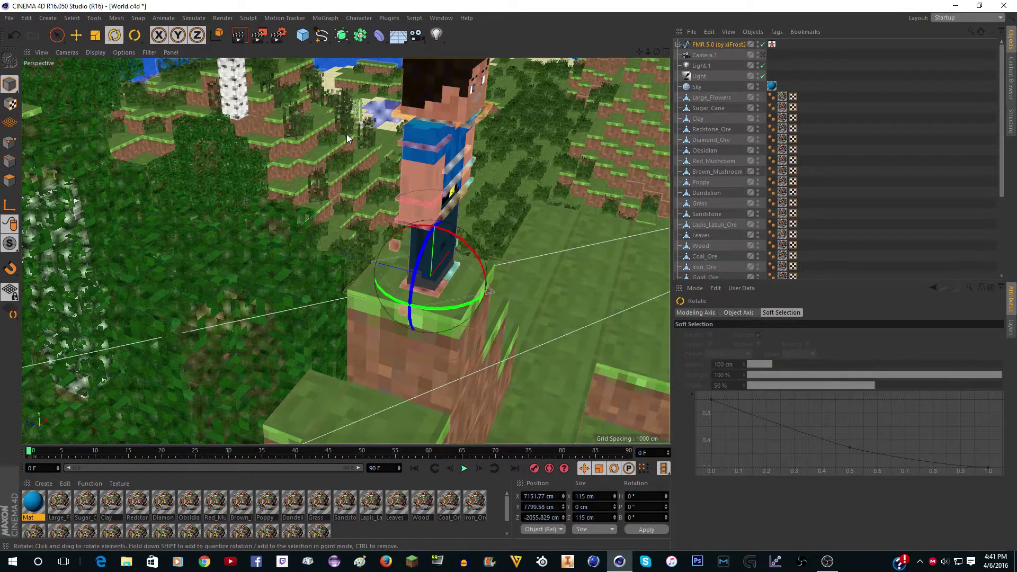
pyautogui.moveTo(453, 310); pyautogui.dragTo(372, 290)
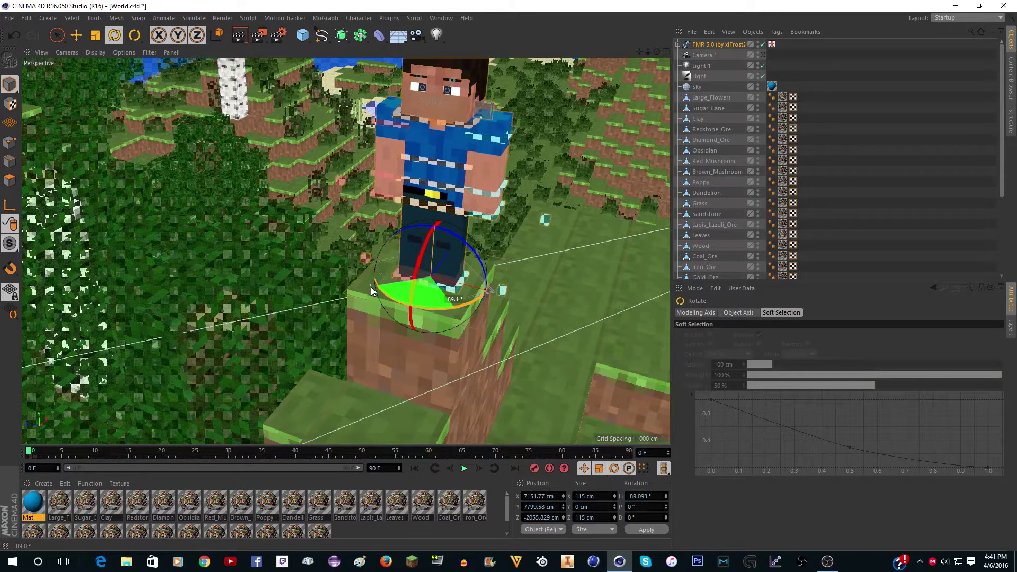
pyautogui.moveTo(372, 287)
pyautogui.mouseDown()
pyautogui.moveTo(382, 289)
pyautogui.moveTo(370, 289)
pyautogui.mouseUp()
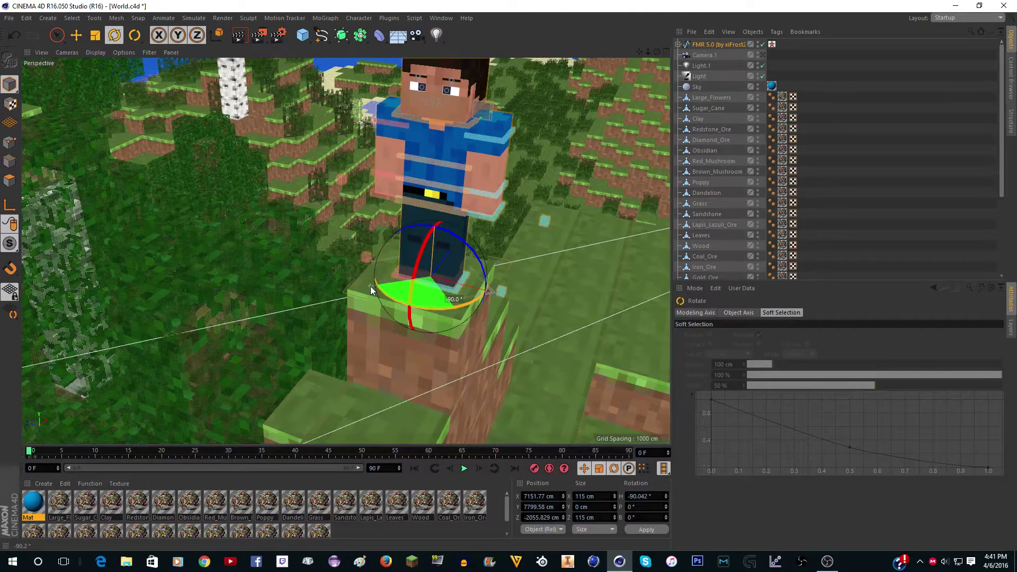
pyautogui.moveTo(371, 289); pyautogui.dragTo(430, 291)
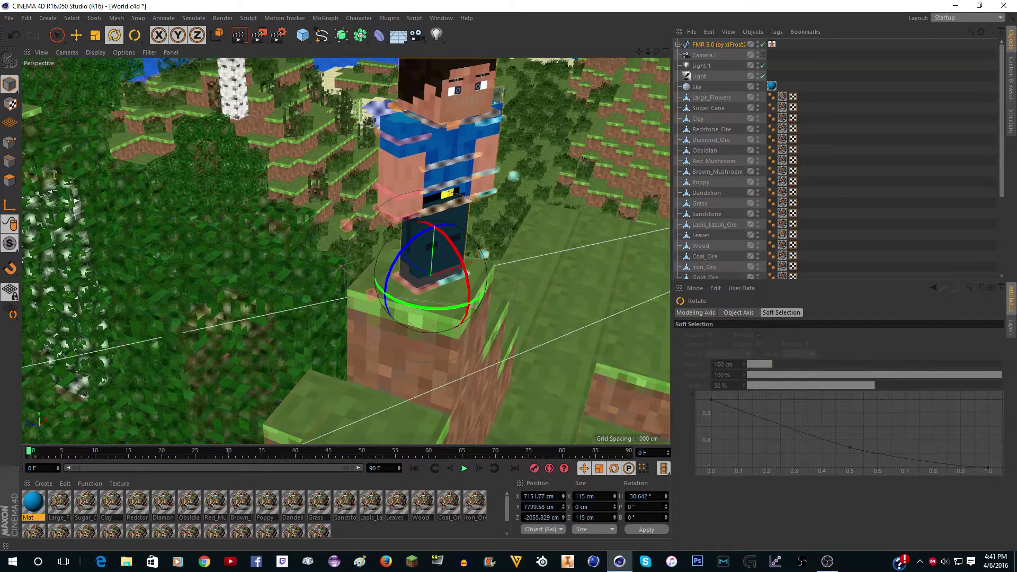
pyautogui.moveTo(430, 314); pyautogui.dragTo(475, 236)
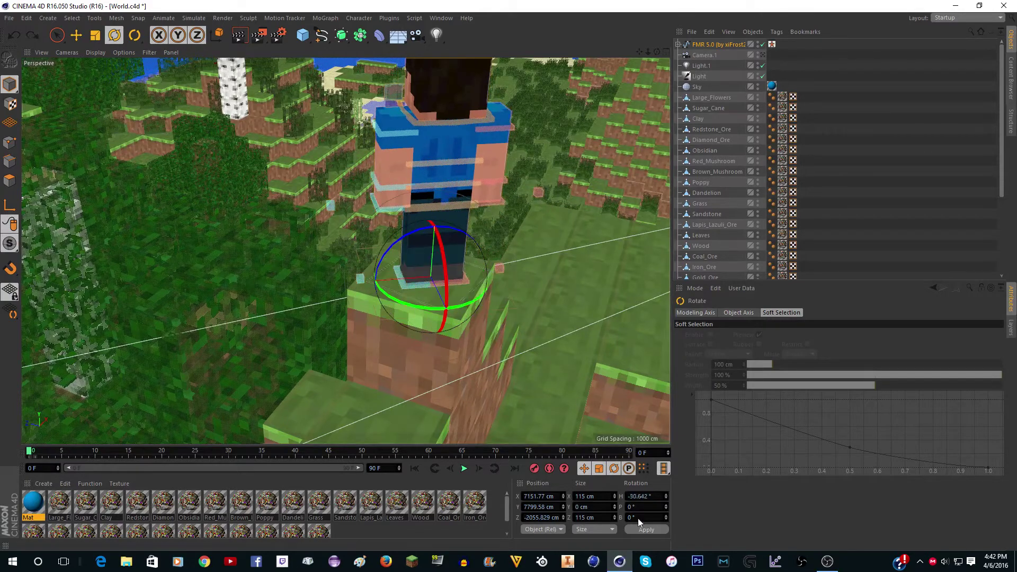
# Turn the rig around its vertical axis to a heading of -90°, undoing a trial heading of 90°.
pyautogui.hotkey('ctrl', 'z')
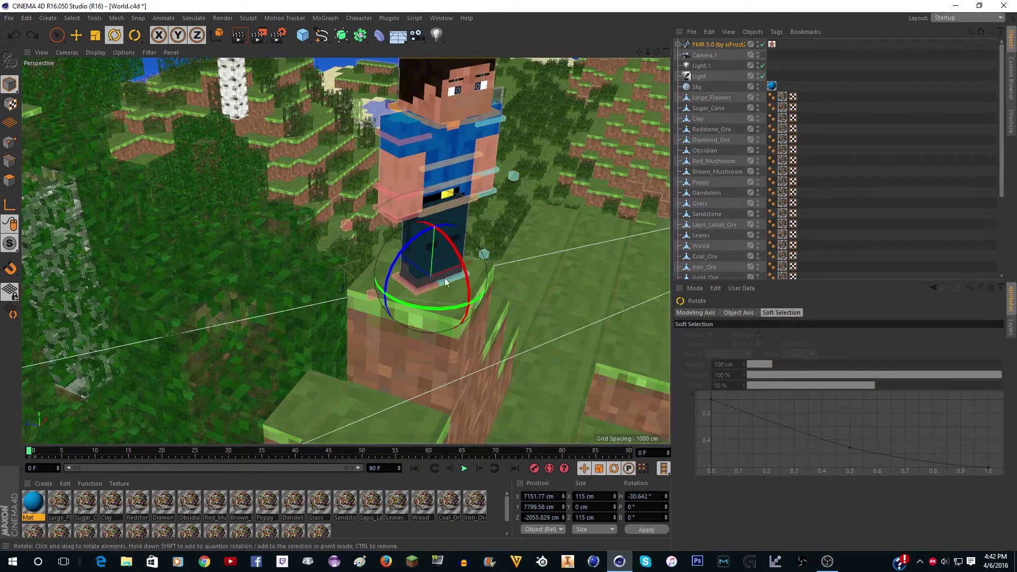
pyautogui.moveTo(433, 306); pyautogui.dragTo(403, 304)
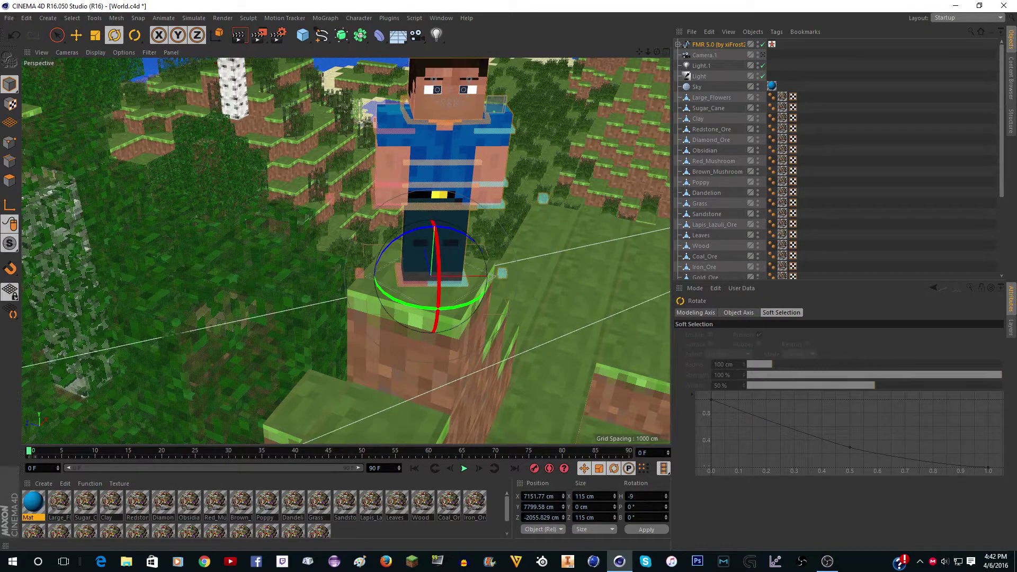
pyautogui.hotkey('ctrl', 'z')
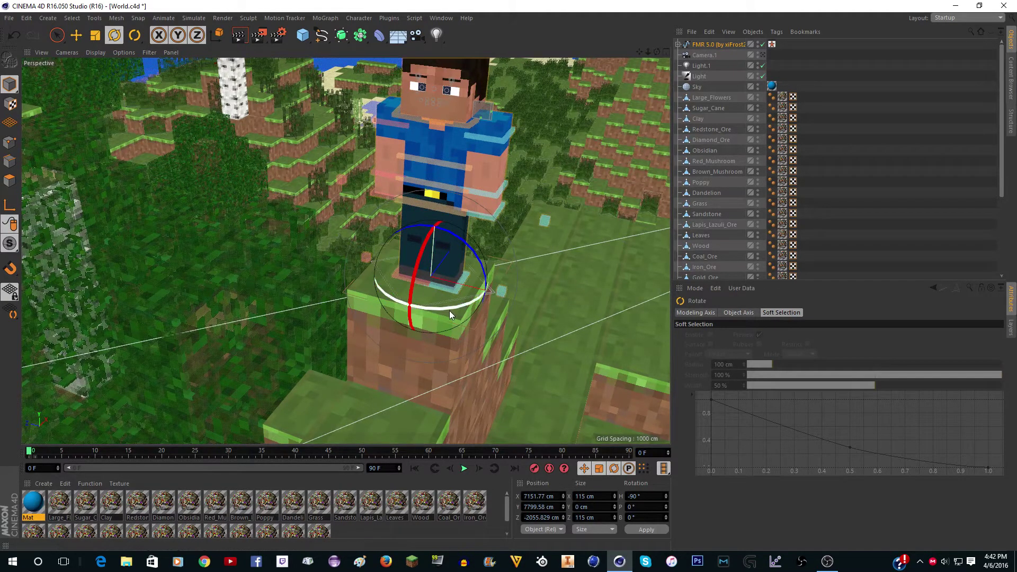
pyautogui.moveTo(449, 307); pyautogui.dragTo(519, 312)
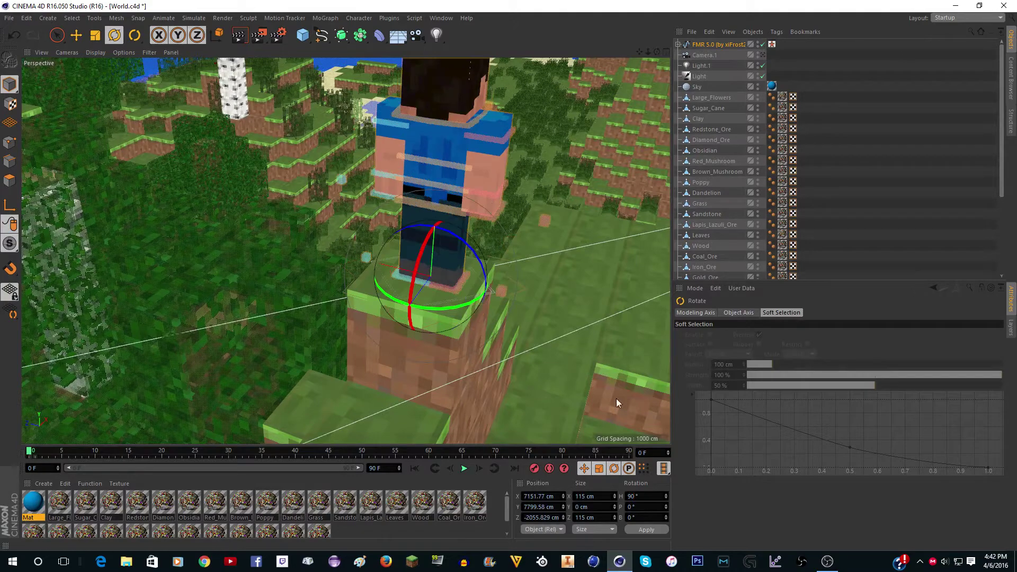
pyautogui.hotkey('ctrl', 'z')
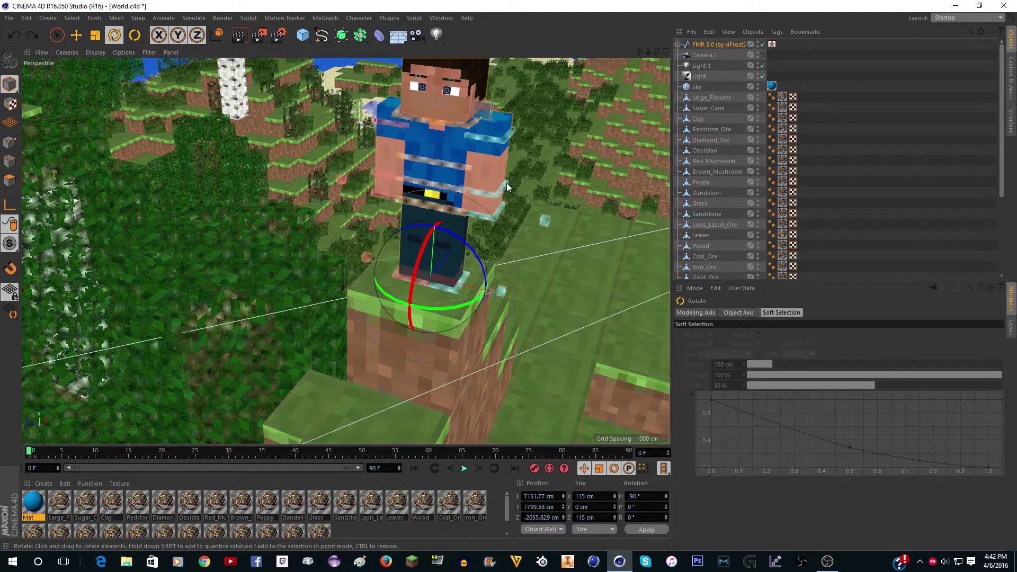
# Nudge the rig across the top of the grass block to about X 7150, Z -2054 cm.
pyautogui.scroll(5, 519, 206)
pyautogui.scroll(-3, 374, 276)
pyautogui.scroll(-3, 374, 275)
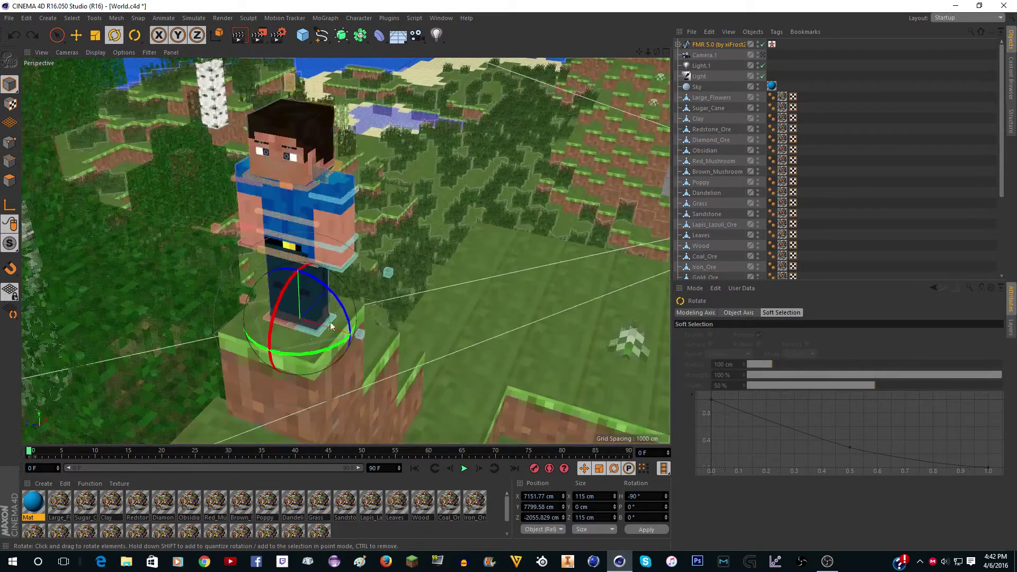
pyautogui.scroll(4, 261, 291)
pyautogui.press('e')
pyautogui.moveTo(462, 341); pyautogui.dragTo(456, 338)
pyautogui.moveTo(412, 282); pyautogui.dragTo(411, 285)
# Show the FMR 5.0 rig's object properties and look through its 5.0 OPTIONS settings.
pyautogui.moveTo(657, 54); pyautogui.dragTo(562, 299)
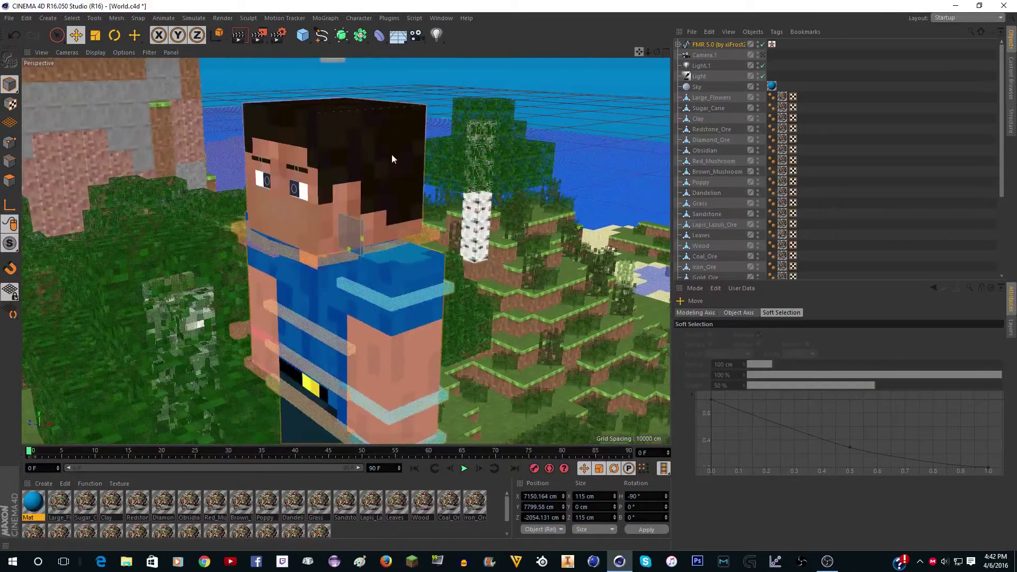
pyautogui.scroll(3, 258, 215)
pyautogui.scroll(-4, 259, 214)
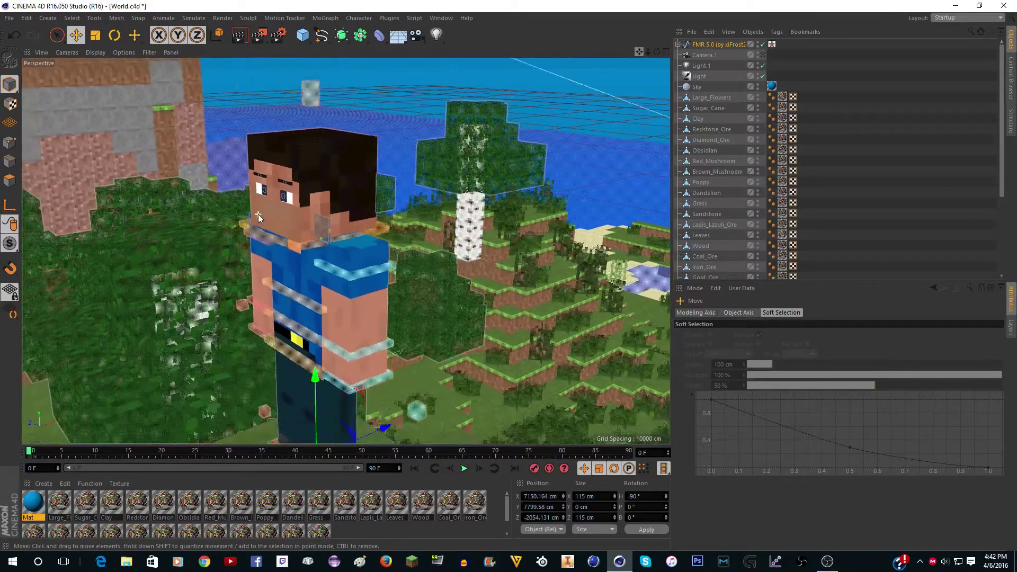
pyautogui.moveTo(639, 52); pyautogui.dragTo(677, 42)
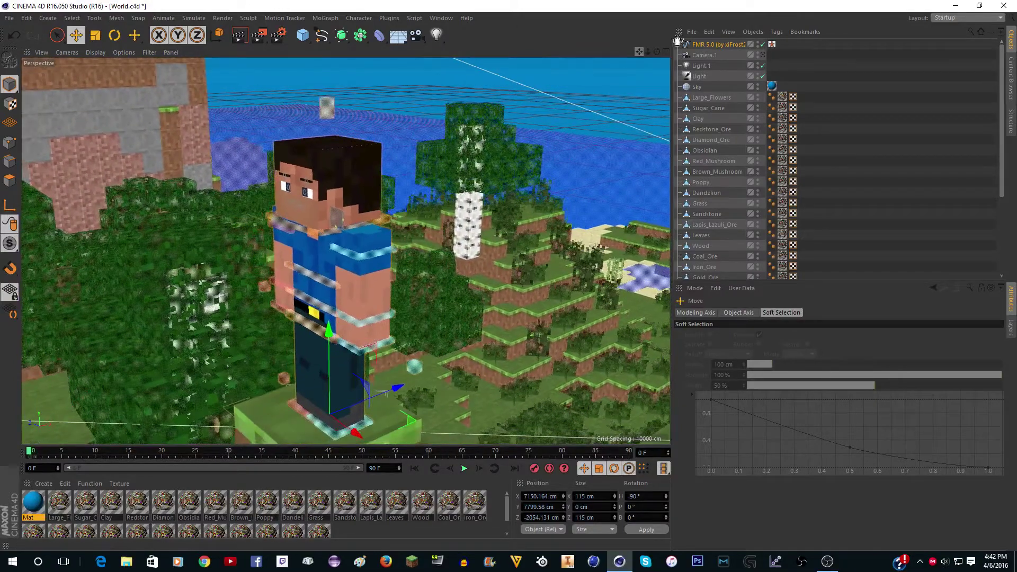
pyautogui.click(720, 44)
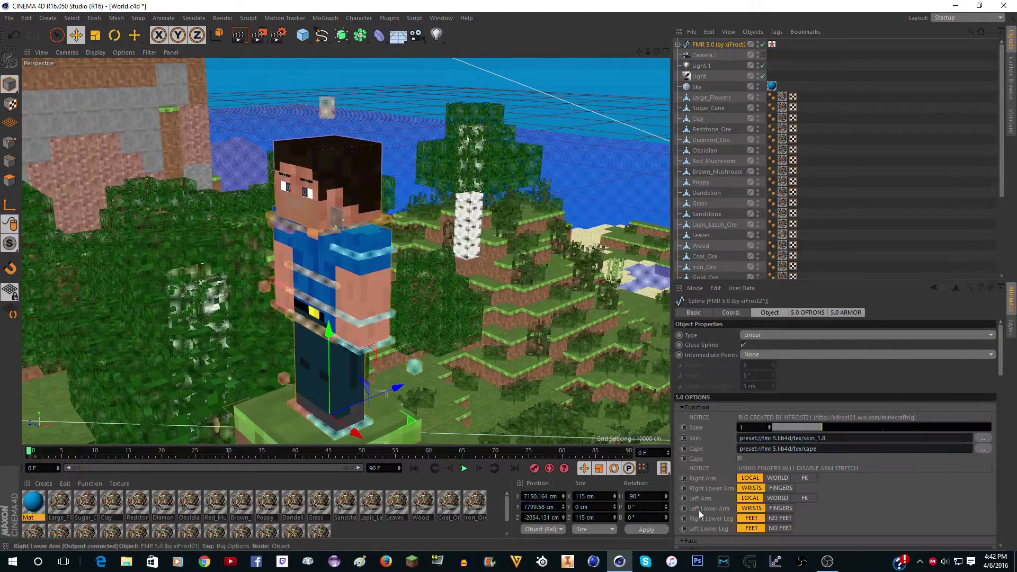
pyautogui.scroll(-10, 698, 453)
pyautogui.scroll(10, 697, 453)
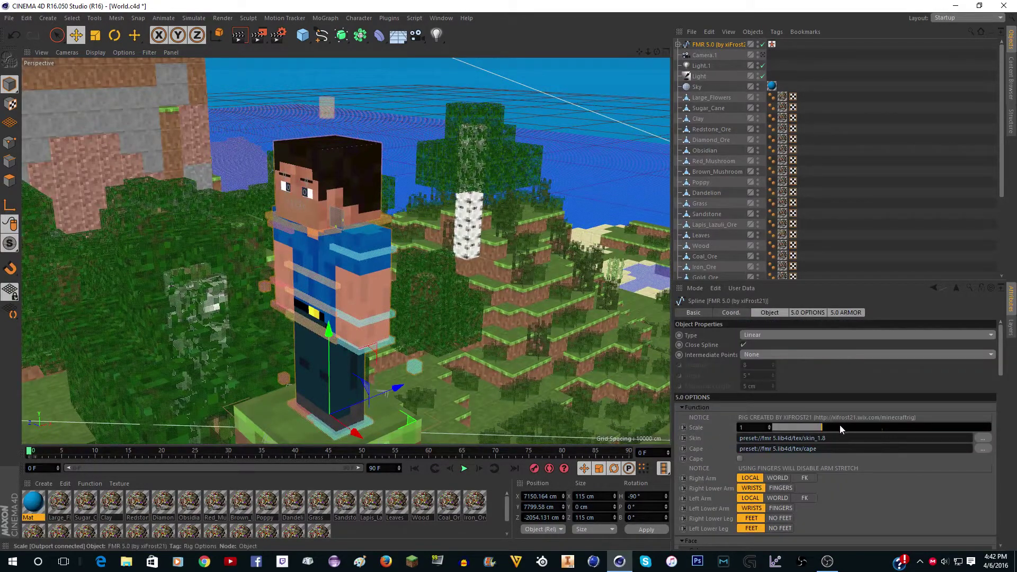
pyautogui.scroll(-6, 416, 298)
pyautogui.scroll(2, 358, 336)
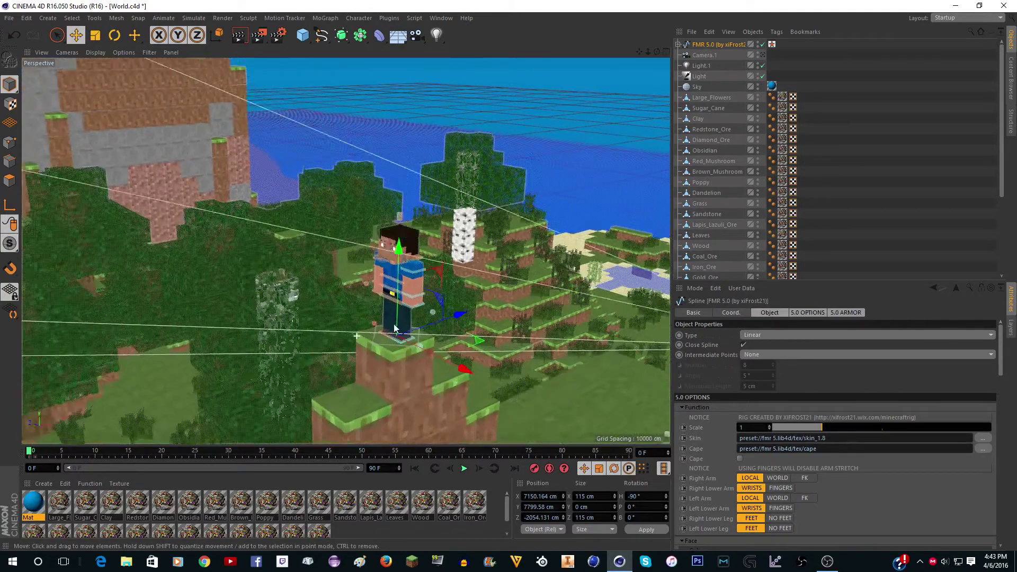
# Examine the rig's eyes and eyebrow controls up close.
pyautogui.scroll(5, 373, 239)
pyautogui.scroll(8, 427, 256)
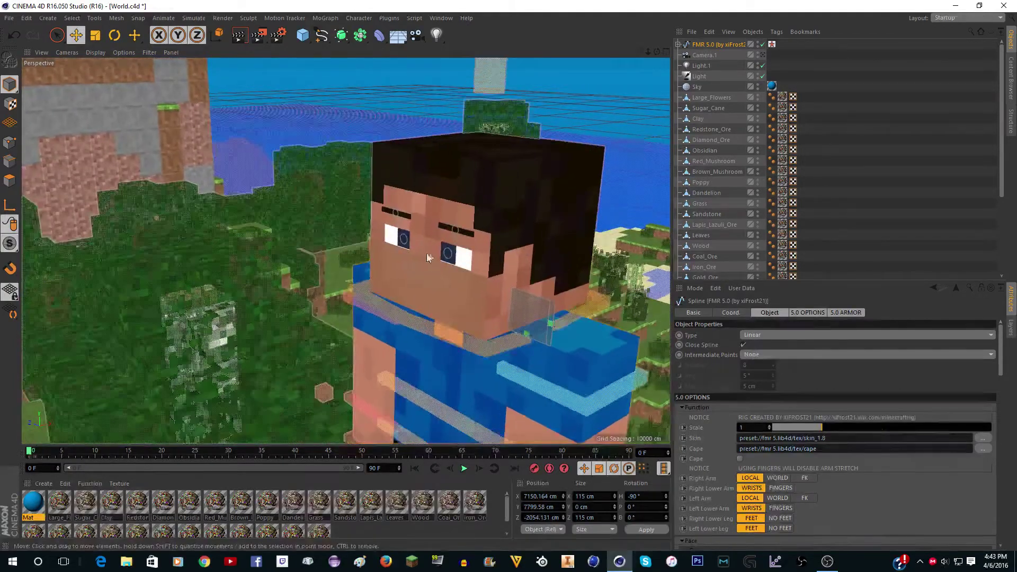
pyautogui.scroll(5, 396, 229)
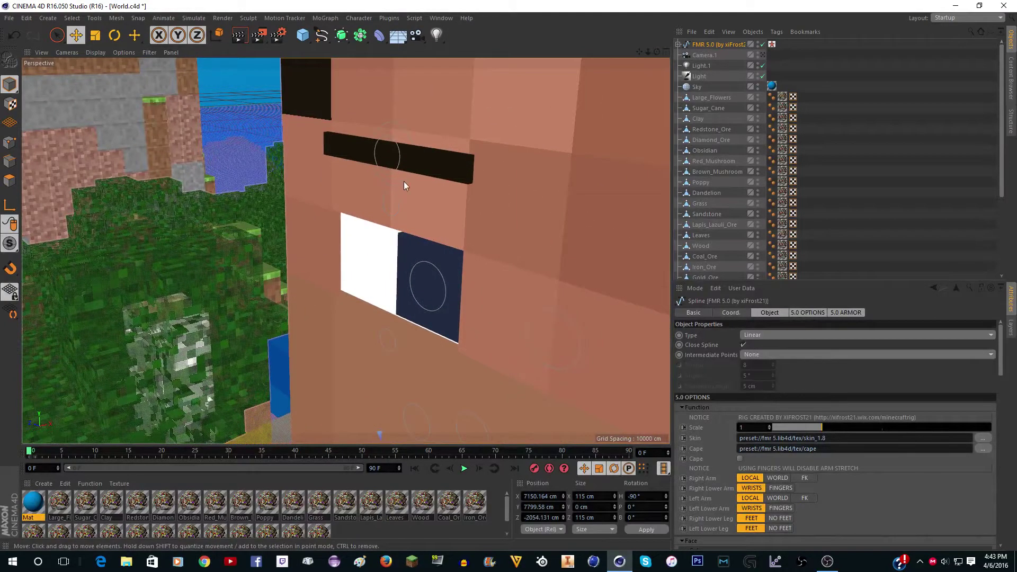
pyautogui.scroll(-6, 372, 184)
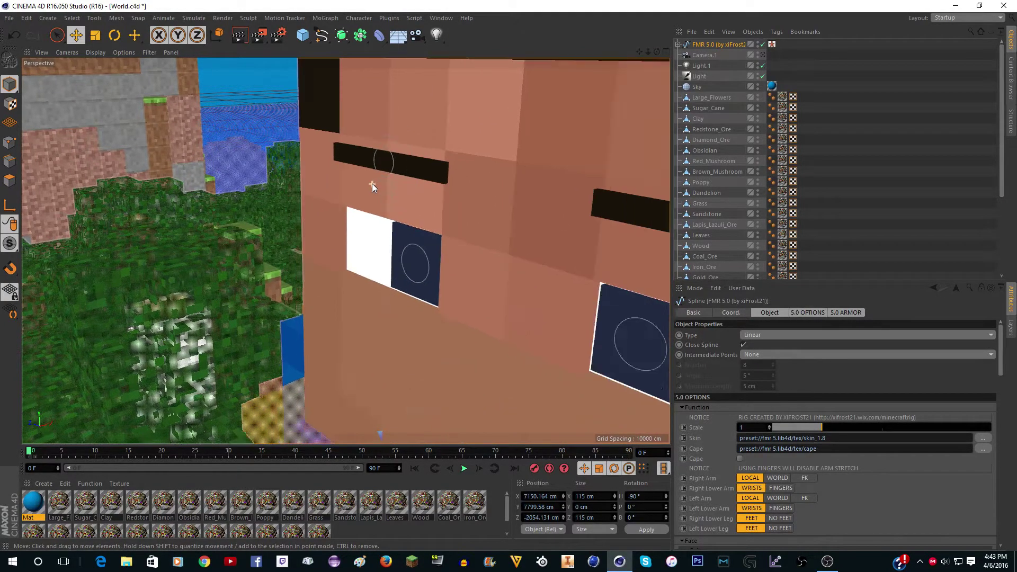
pyautogui.scroll(-6, 373, 182)
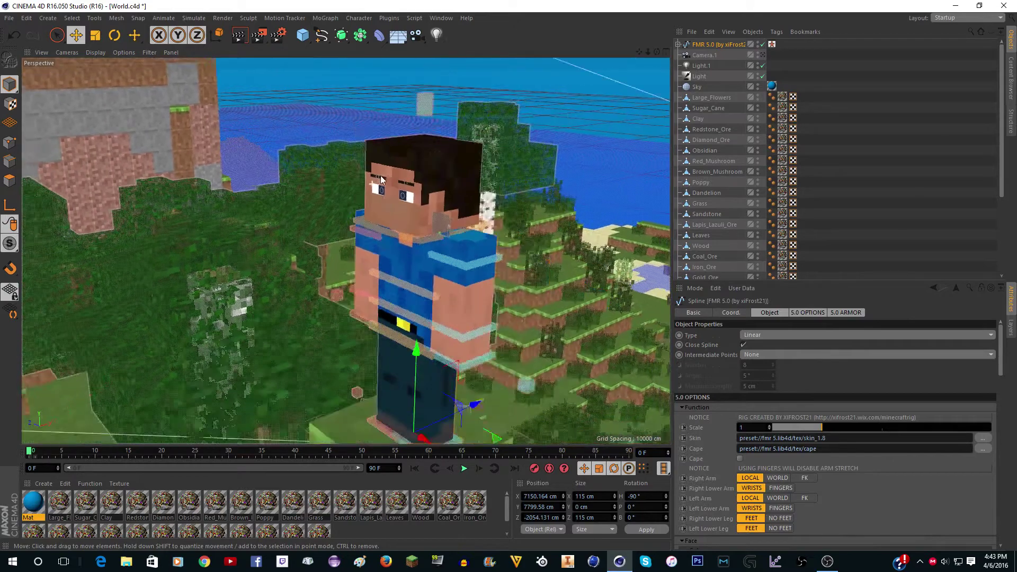
# Try shrinking the rig with its Scale option and undo the change.
pyautogui.scroll(2, 425, 310)
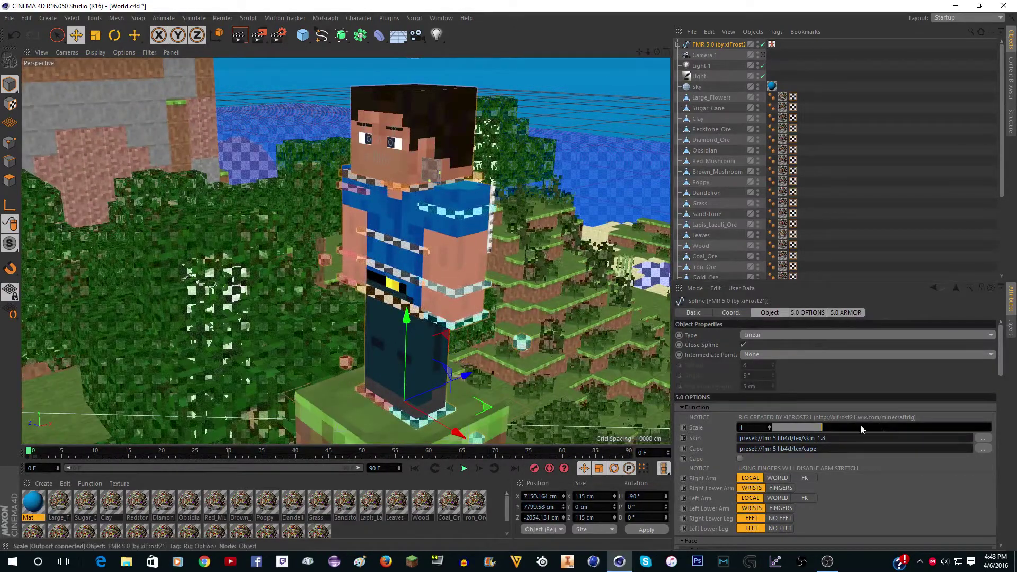
pyautogui.moveTo(822, 424); pyautogui.dragTo(734, 416)
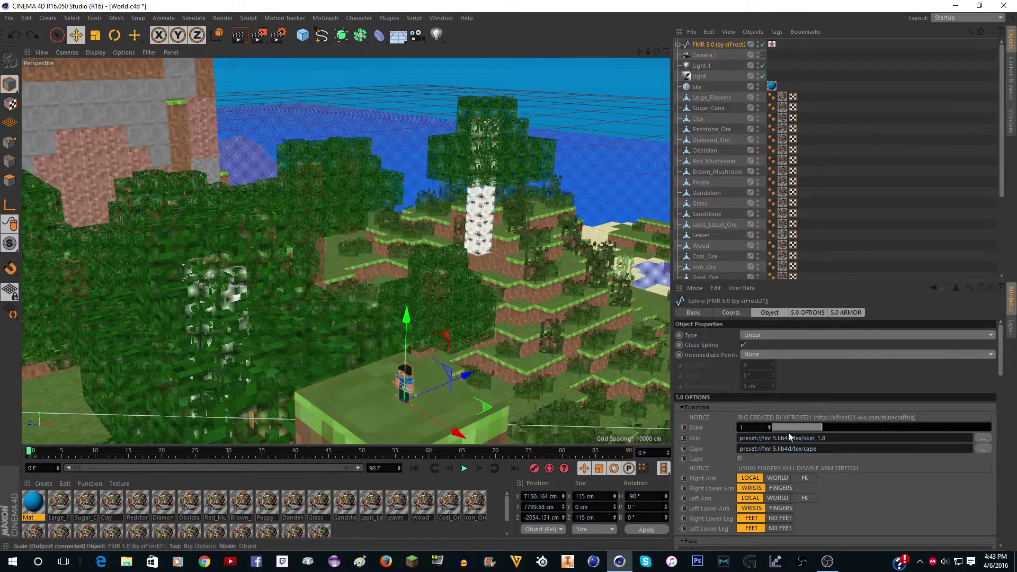
pyautogui.hotkey('ctrl', 'z')
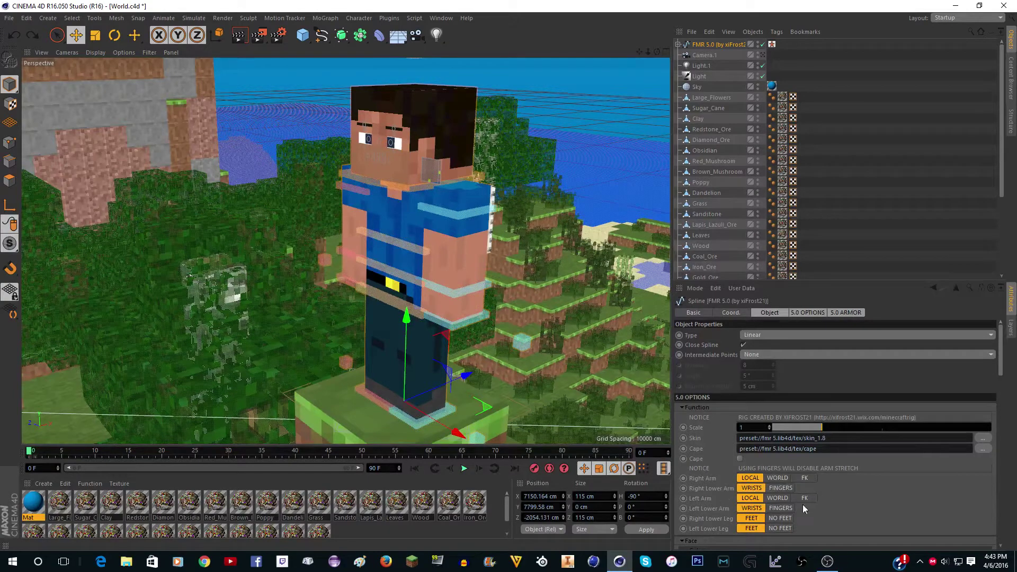
# Browse for a new skin texture for the rig in the desktop's Cinema 4D Stuff > Skins folder.
pyautogui.scroll(-6, 811, 495)
pyautogui.scroll(4, 716, 405)
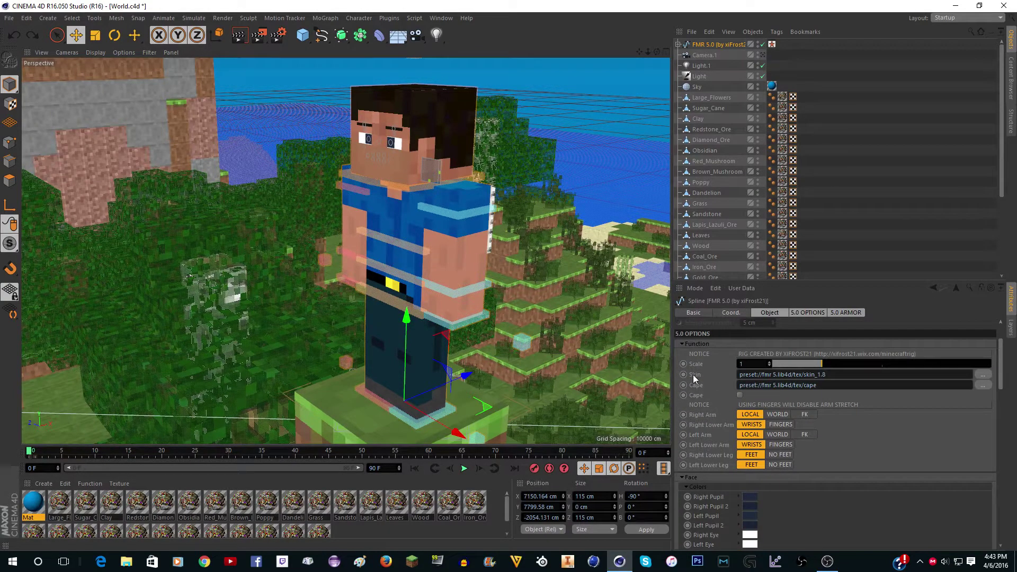
pyautogui.click(982, 374)
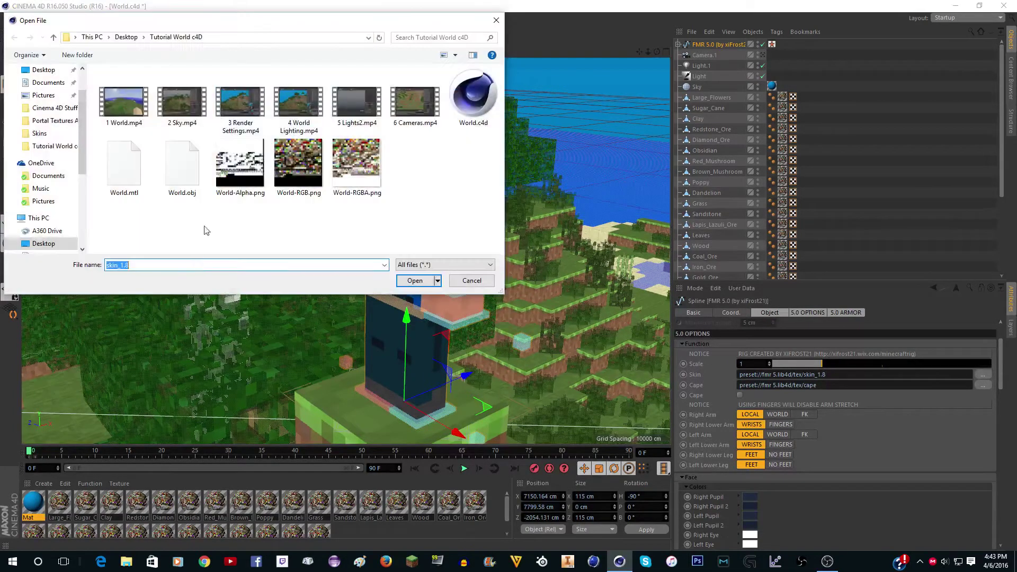
pyautogui.click(126, 36)
pyautogui.scroll(-2, 172, 202)
pyautogui.scroll(10, 172, 204)
pyautogui.scroll(3, 172, 204)
pyautogui.doubleClick(172, 218)
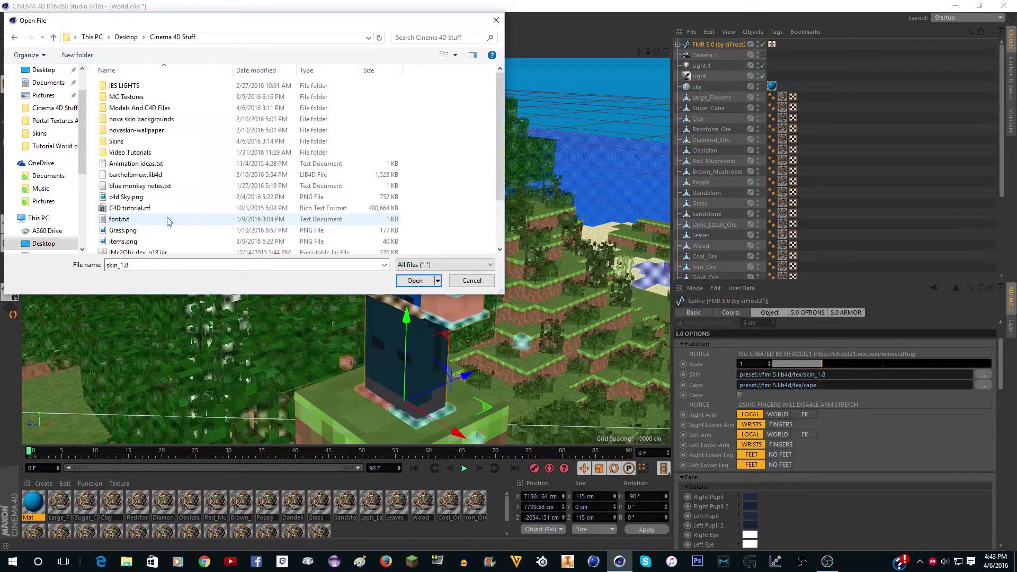
pyautogui.doubleClick(118, 141)
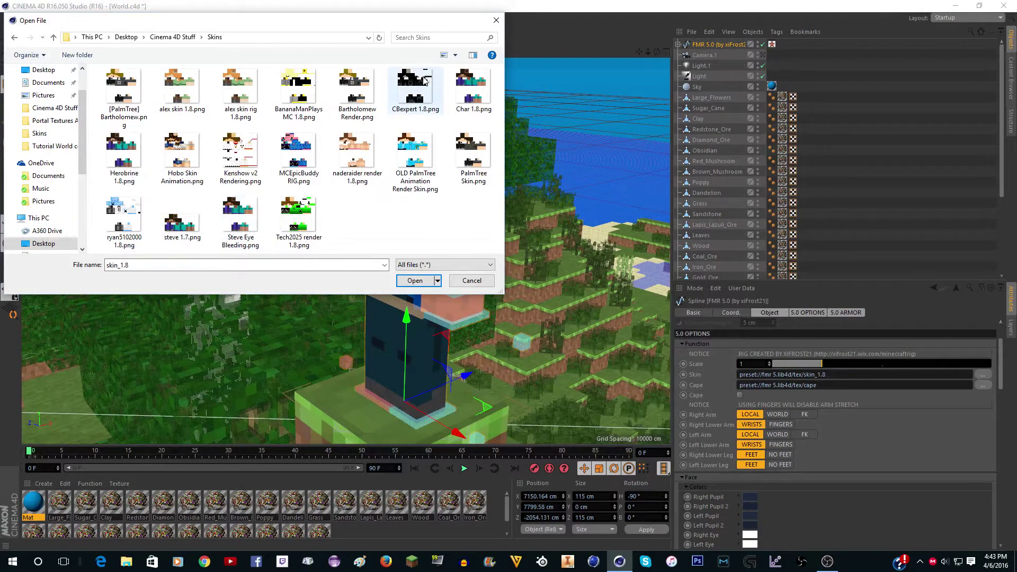
# Load BananaManPlaysMC 1.8.png as the rig's skin.
pyautogui.click(465, 81)
pyautogui.moveTo(402, 24); pyautogui.dragTo(388, 107)
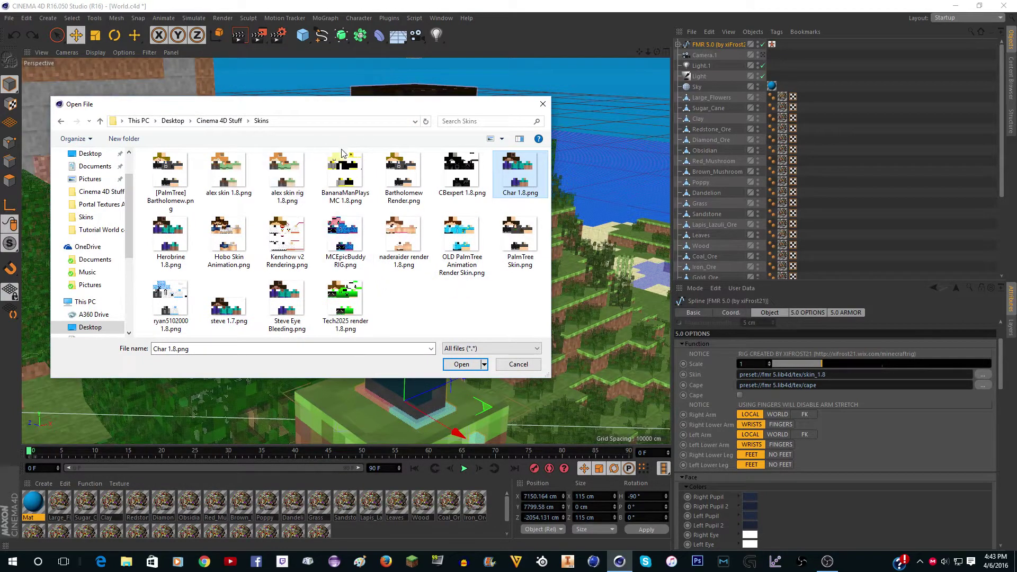
pyautogui.click(344, 167)
pyautogui.doubleClick(345, 166)
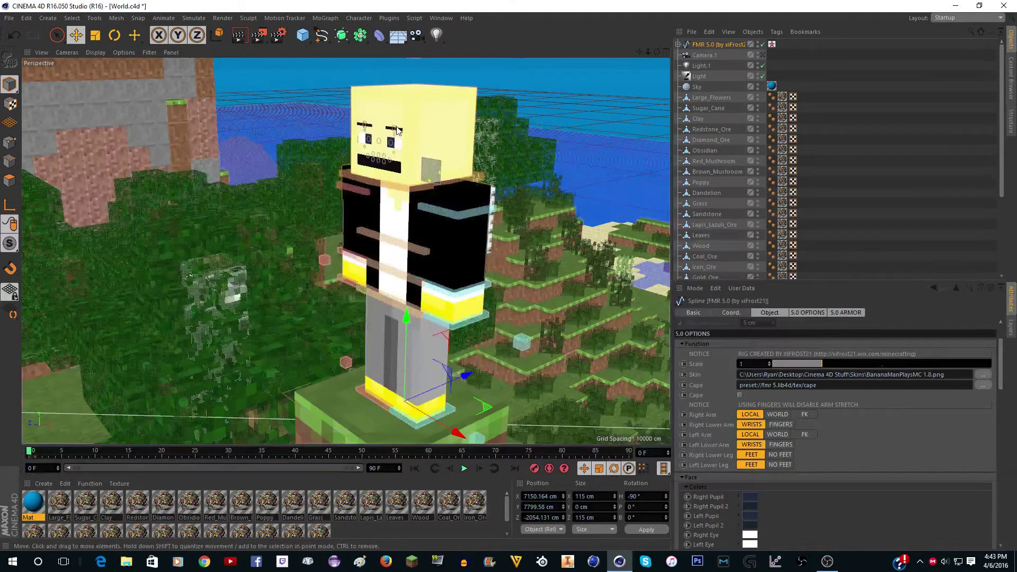
# Try the rig's face with the left eye switched off and switch it back on.
pyautogui.scroll(8, 397, 135)
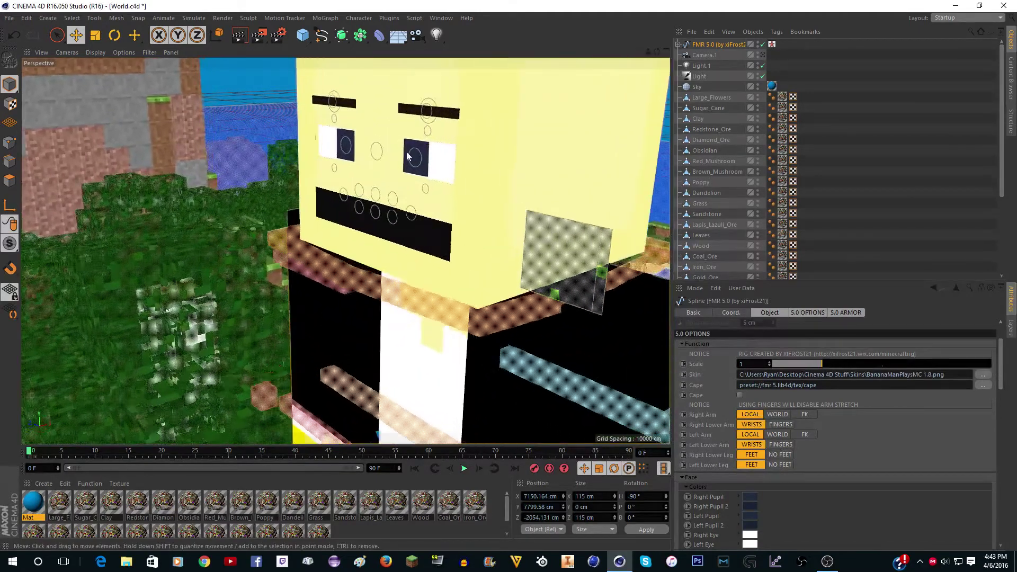
pyautogui.scroll(6, 402, 151)
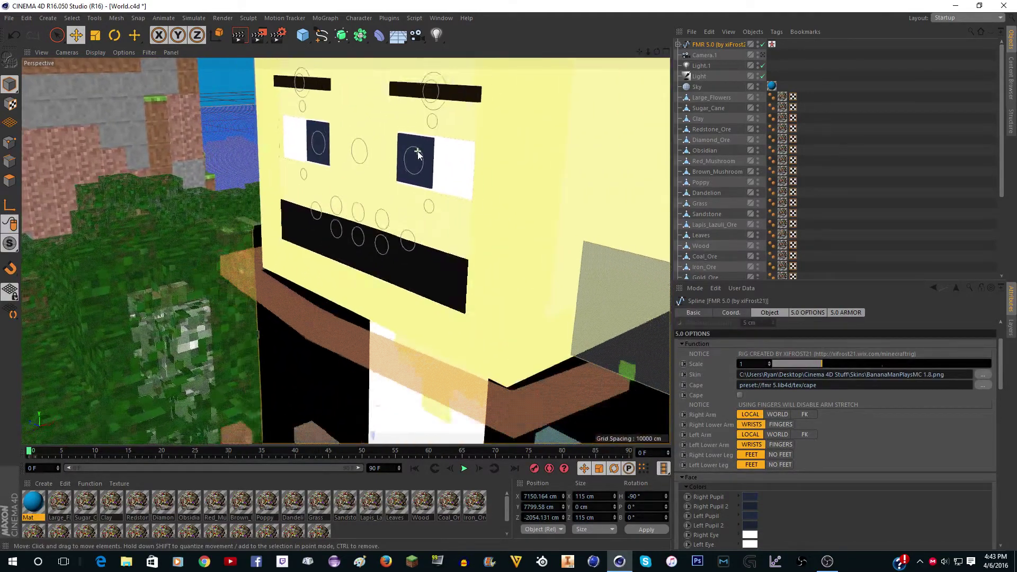
pyautogui.scroll(-6, 418, 154)
pyautogui.scroll(-8, 710, 484)
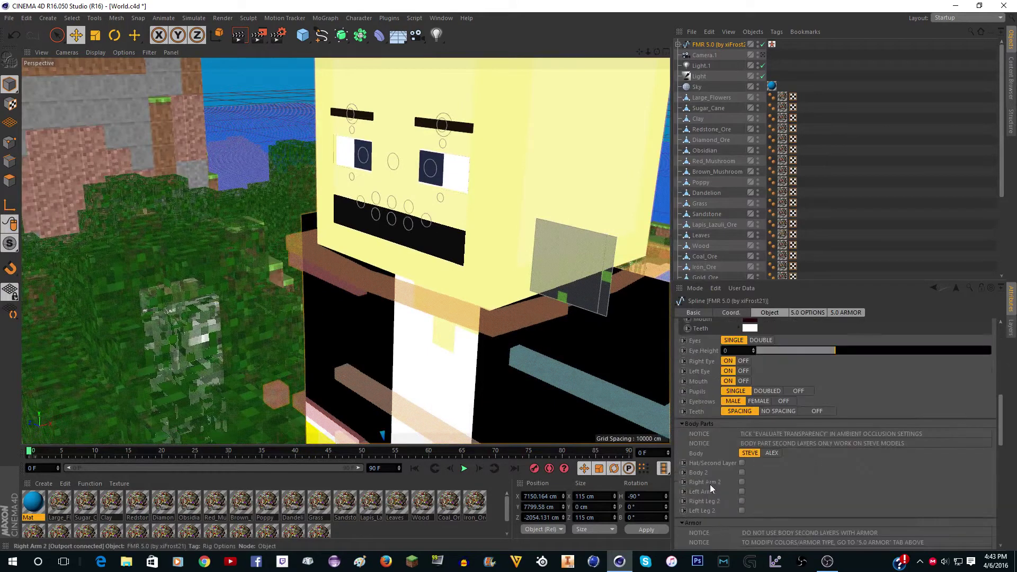
pyautogui.click(743, 363)
pyautogui.click(745, 370)
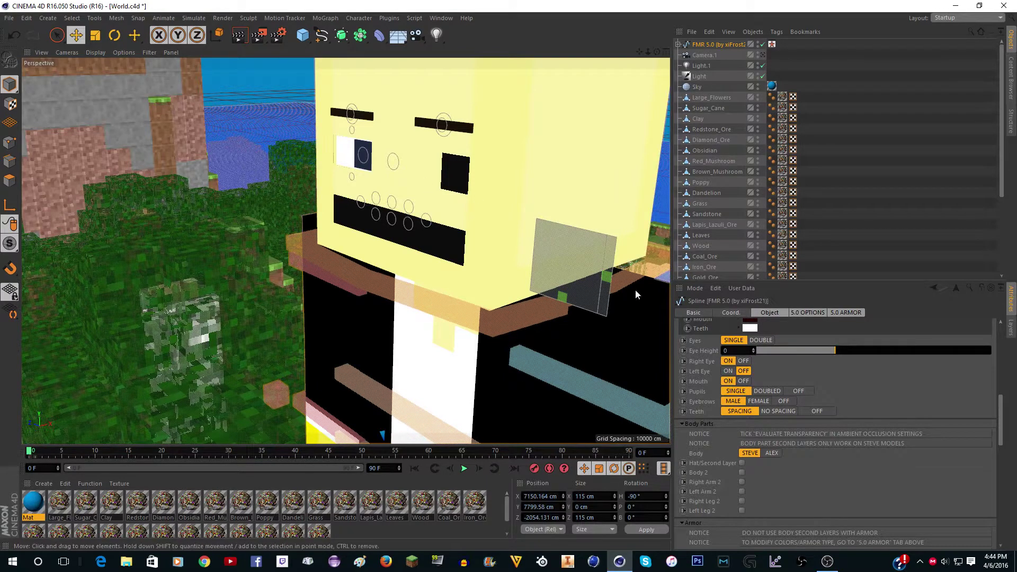
pyautogui.click(733, 371)
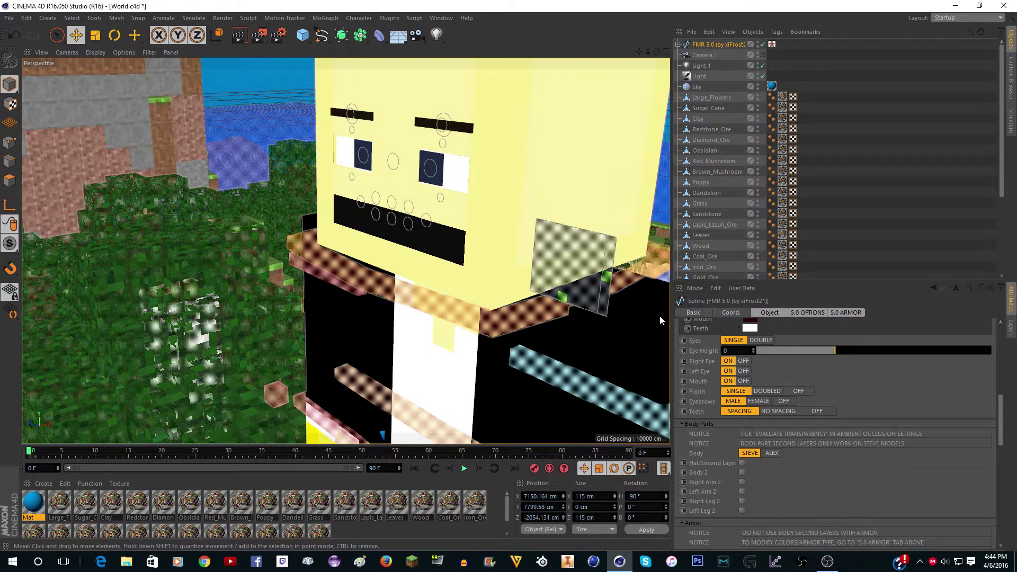
# Switch both of the rig's eyes off to expose the skin's own face and switch them back on.
pyautogui.click(744, 370)
pyautogui.click(743, 361)
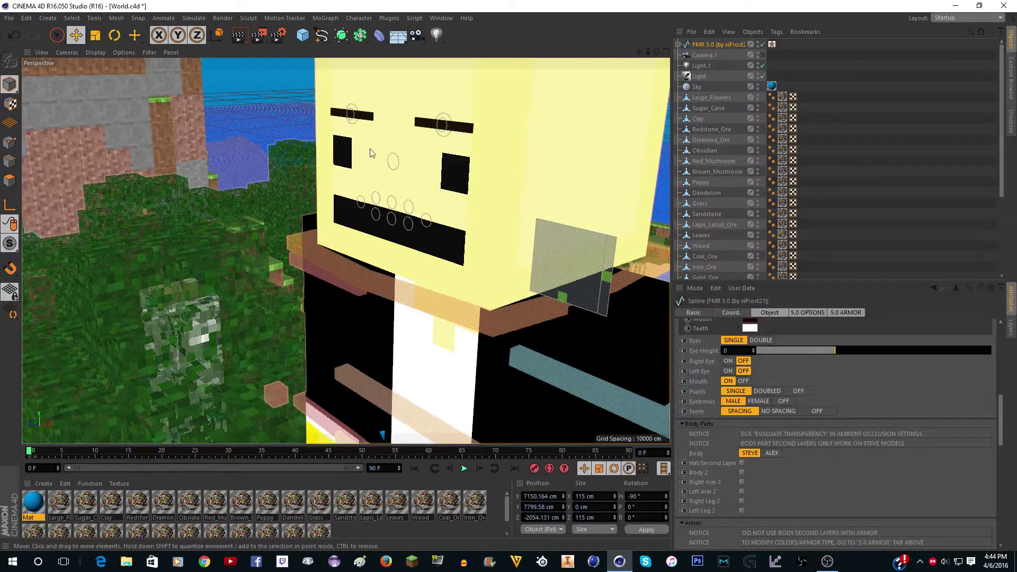
pyautogui.click(727, 361)
pyautogui.click(727, 371)
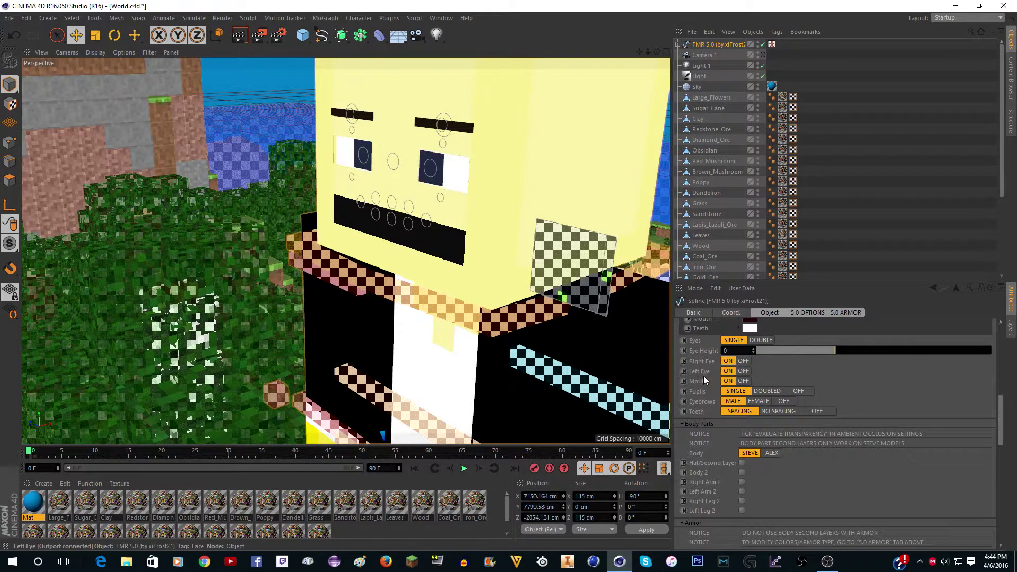
# Replace the rig's skin with Char 1.8.png from the Skins folder.
pyautogui.scroll(5, 703, 376)
pyautogui.scroll(3, 703, 376)
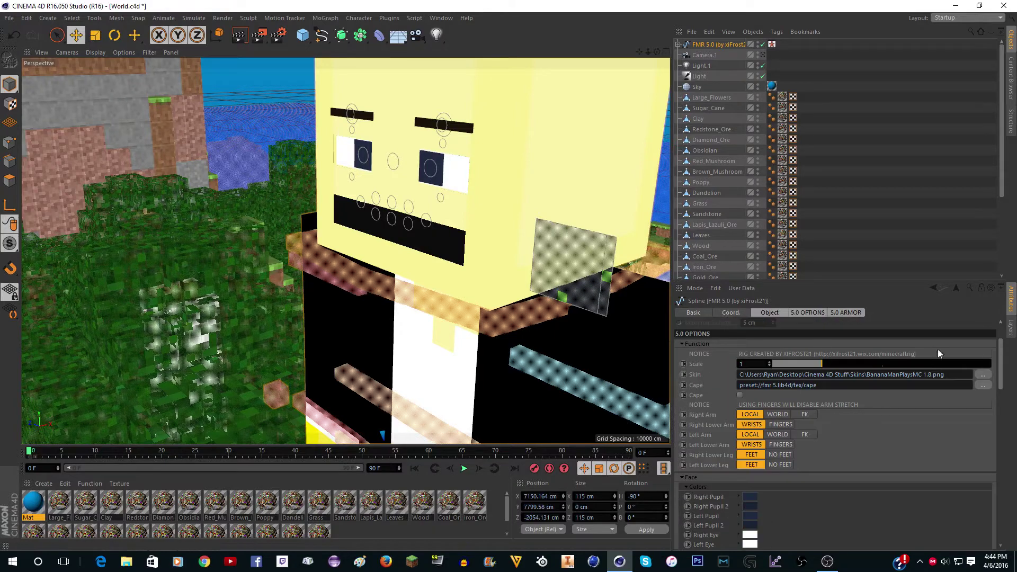
pyautogui.click(983, 375)
pyautogui.click(518, 172)
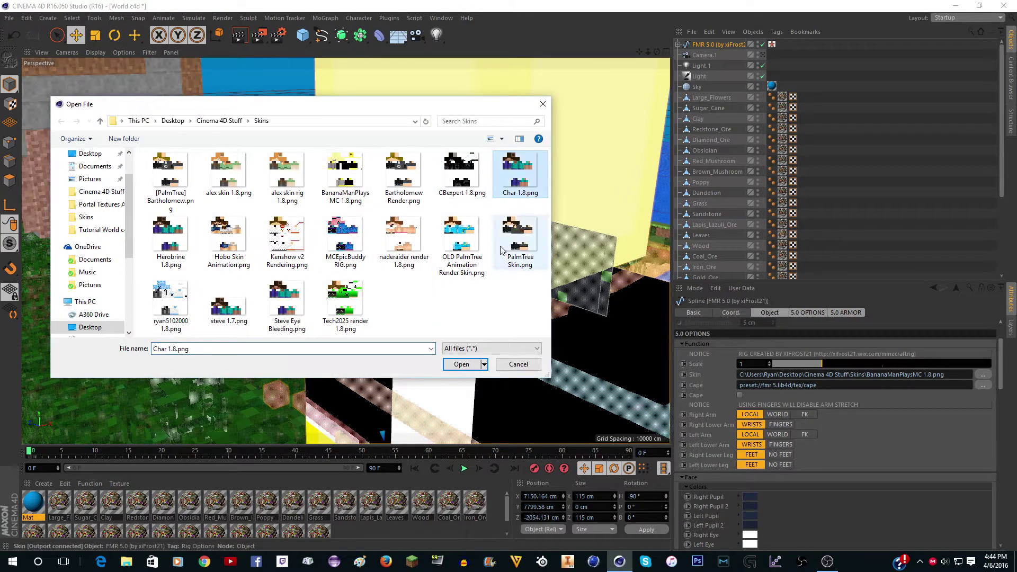
pyautogui.click(460, 365)
pyautogui.scroll(-3, 433, 220)
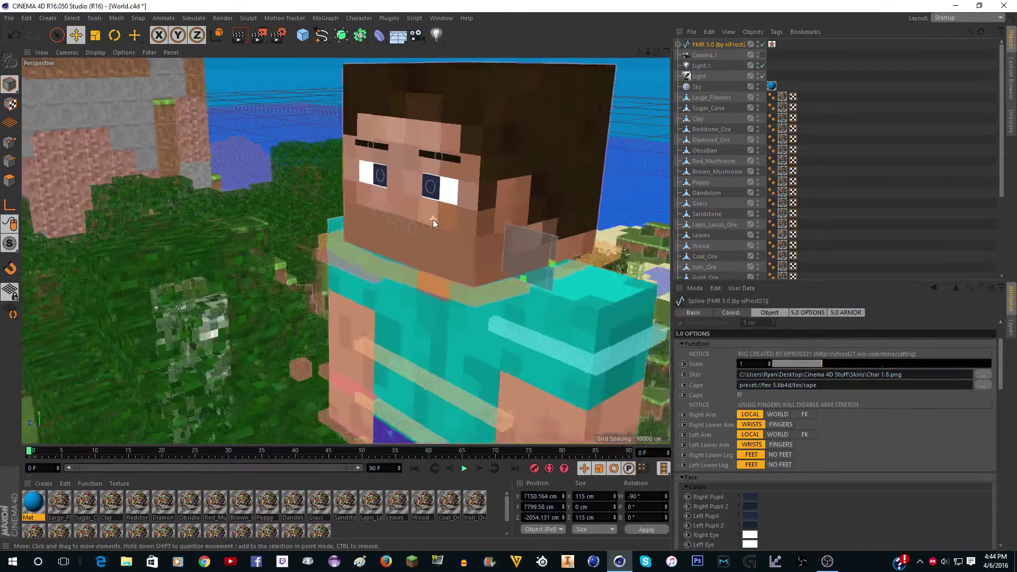
# Examine the Char 1.8.png skin on the rig's face and whole body.
pyautogui.scroll(-1, 434, 215)
pyautogui.scroll(6, 427, 209)
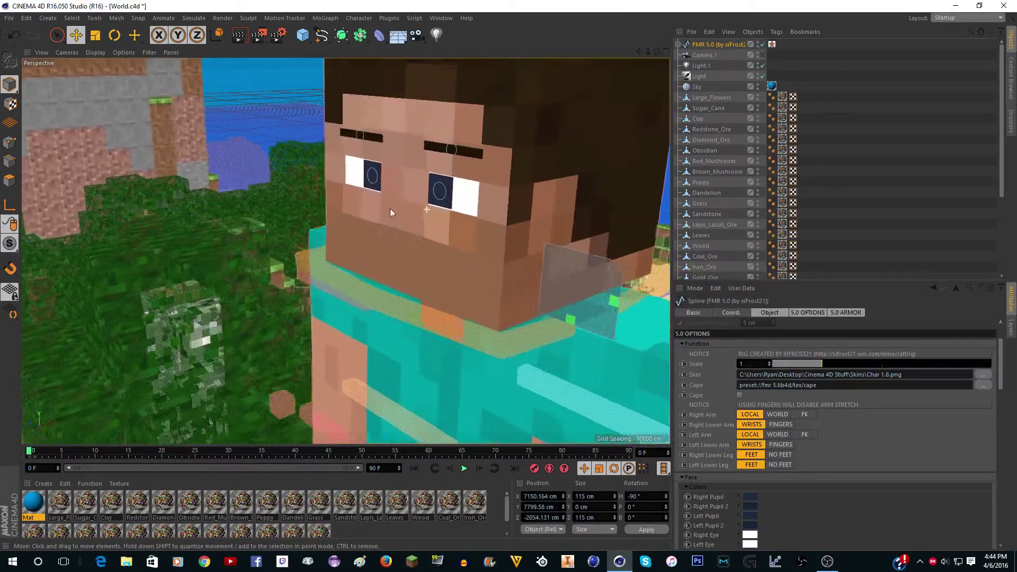
pyautogui.scroll(1, 390, 212)
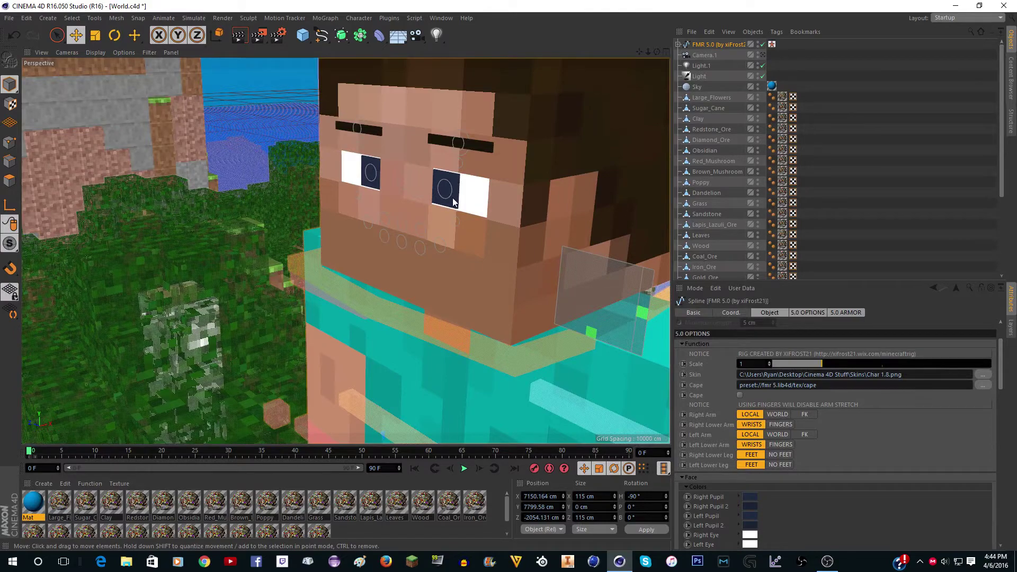
pyautogui.scroll(-8, 453, 200)
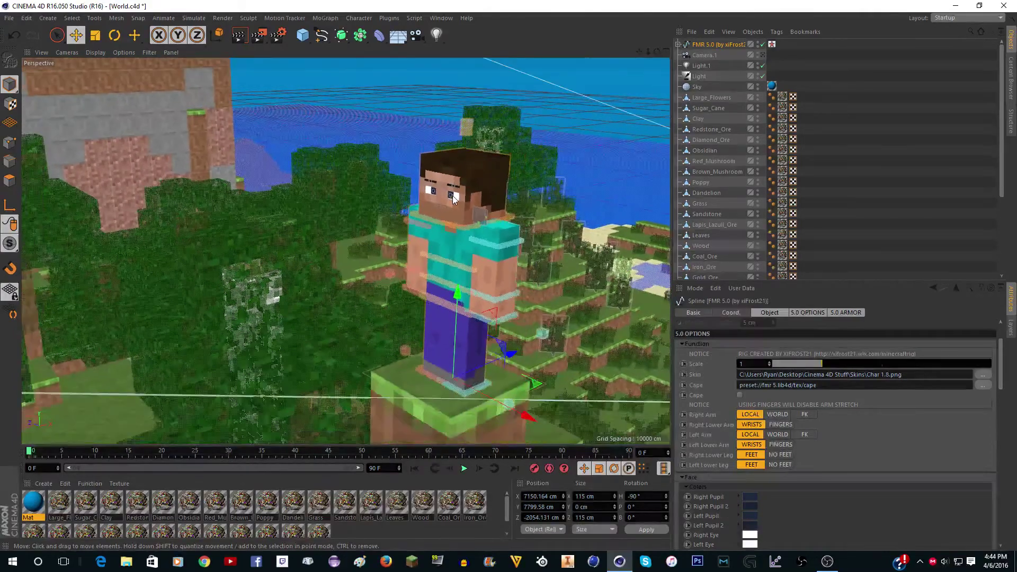
pyautogui.scroll(4, 454, 200)
pyautogui.scroll(-4, 453, 200)
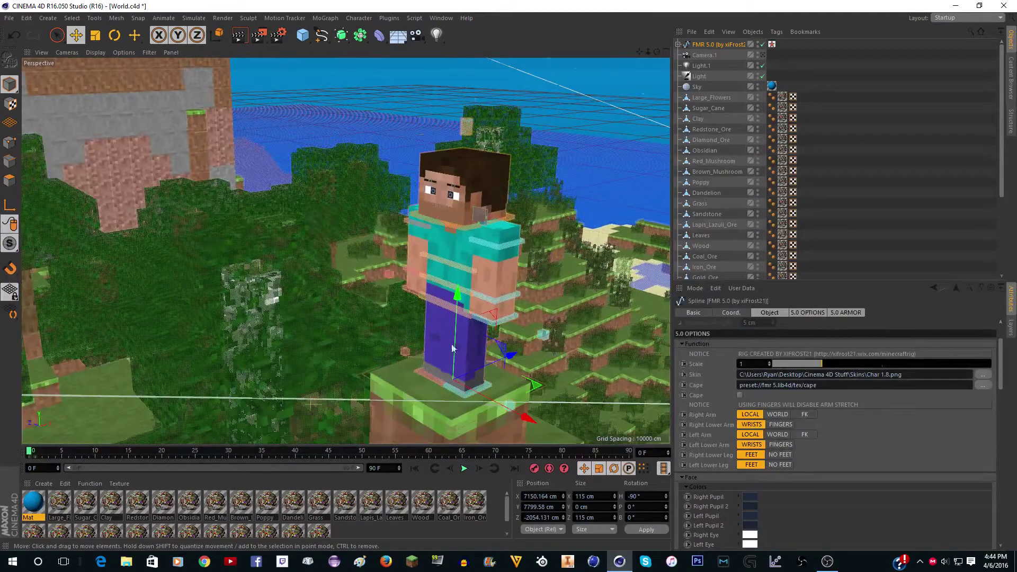
pyautogui.scroll(2, 452, 348)
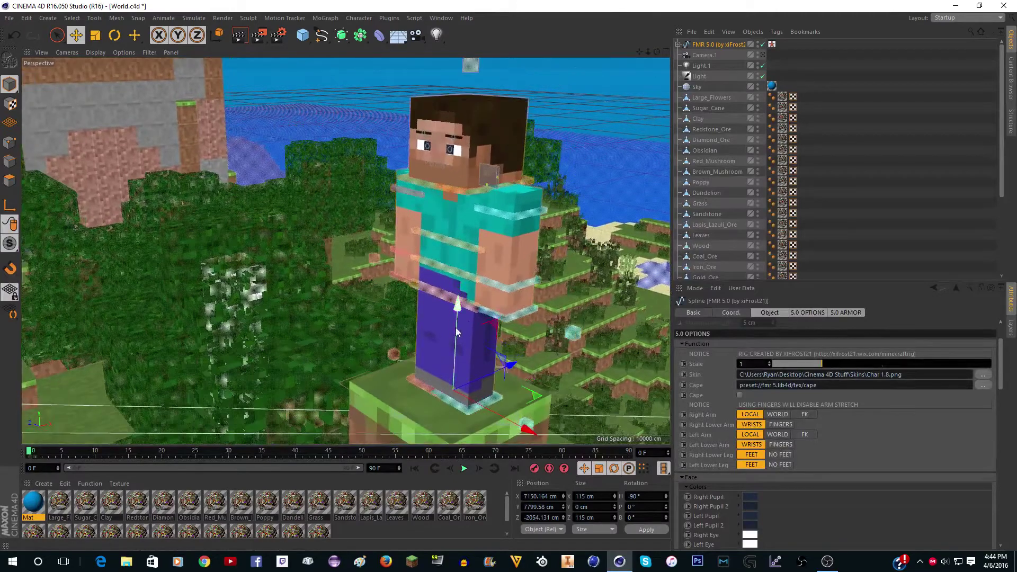
pyautogui.click(983, 374)
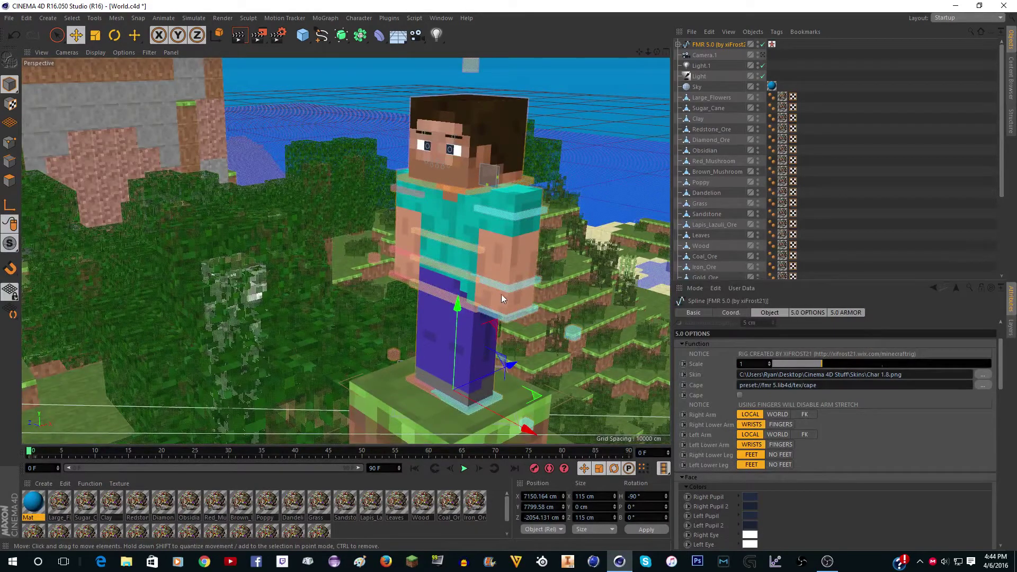
# Try black as the colour of the rig's right pupil.
pyautogui.scroll(-3, 703, 458)
pyautogui.scroll(2, 456, 151)
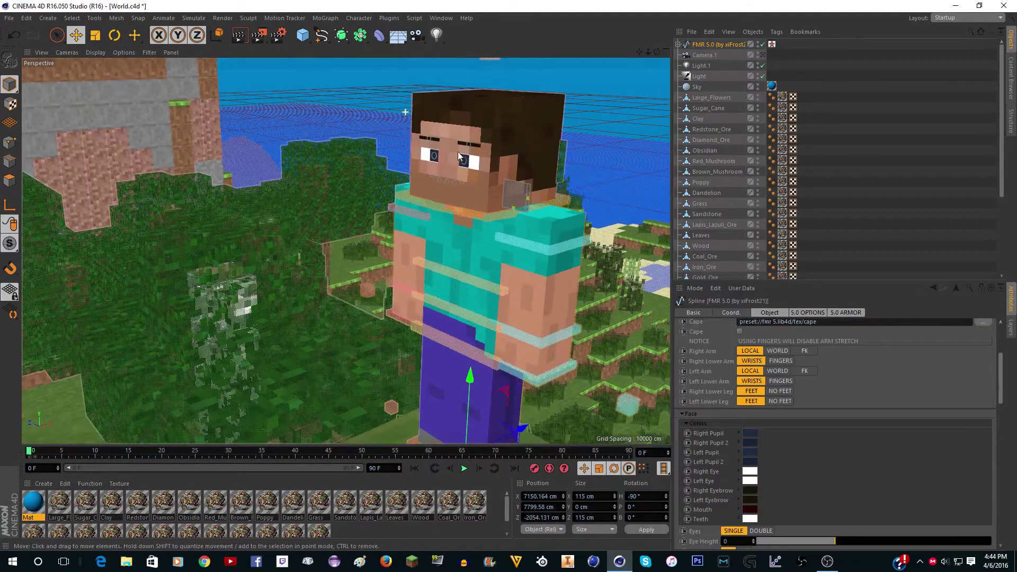
pyautogui.scroll(2, 457, 152)
pyautogui.click(750, 434)
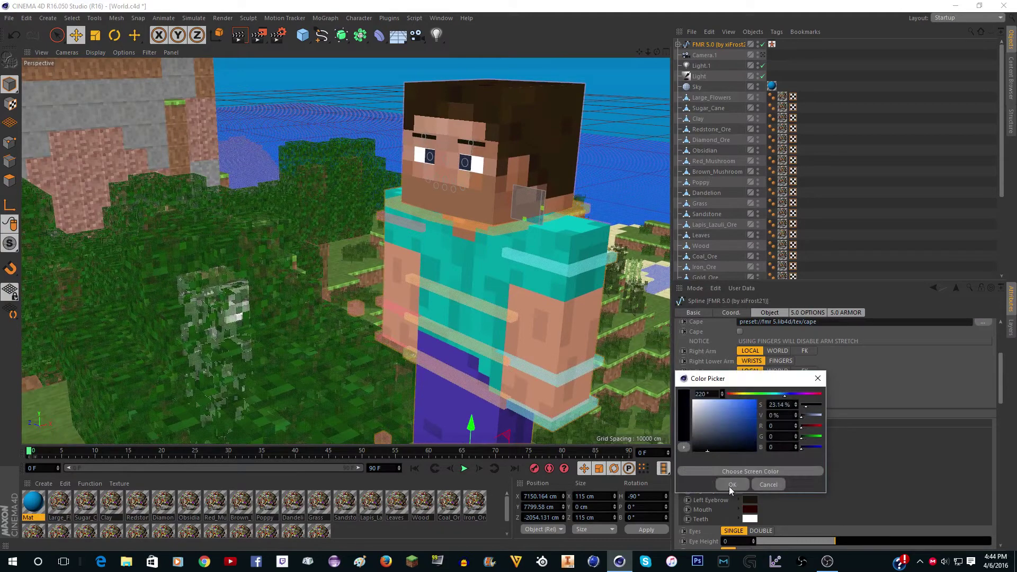
pyautogui.click(723, 483)
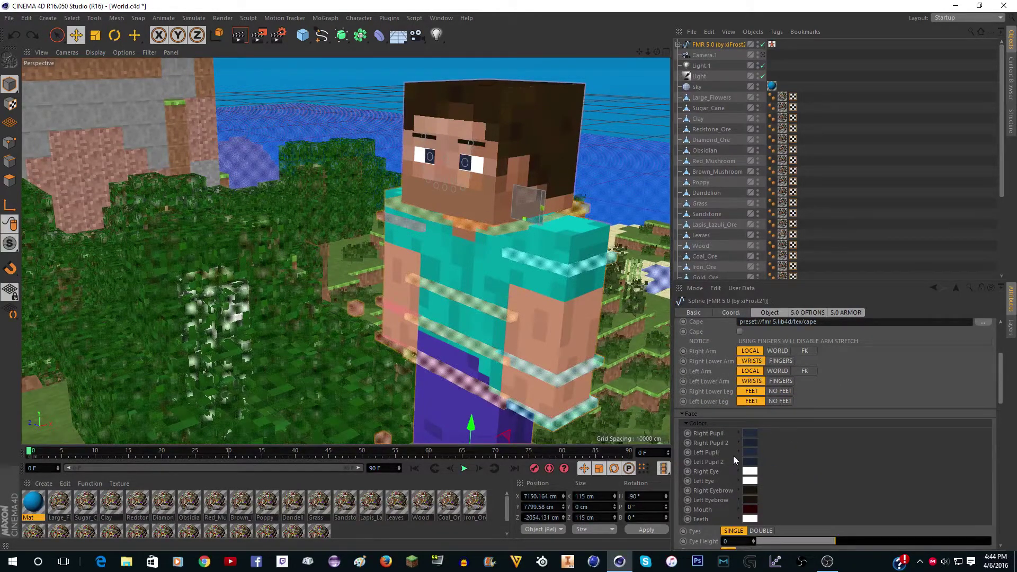
# Review the rig's function and face options and check the character through Camera.1.
pyautogui.scroll(5, 736, 453)
pyautogui.scroll(-3, 716, 469)
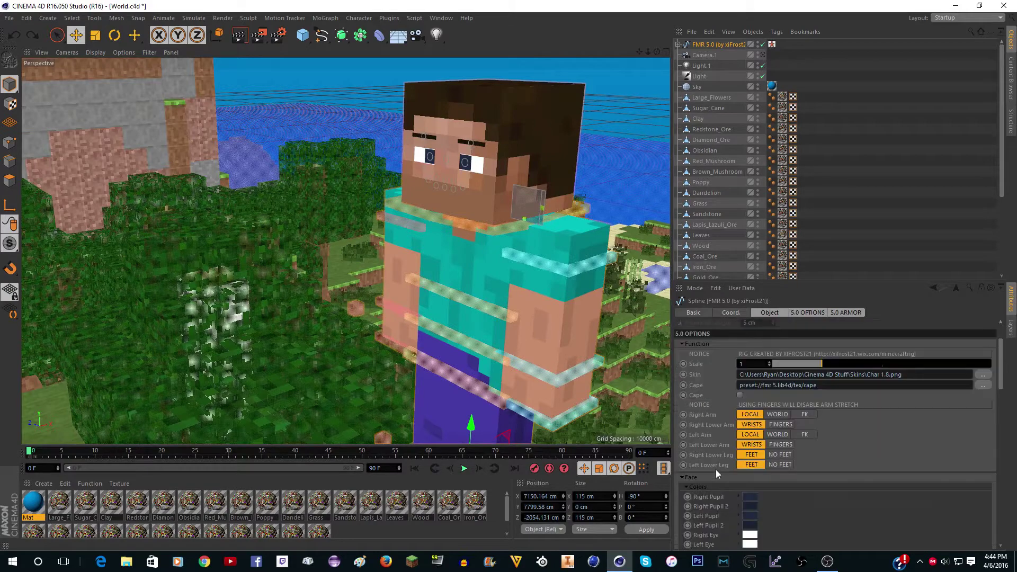
pyautogui.scroll(-2, 706, 475)
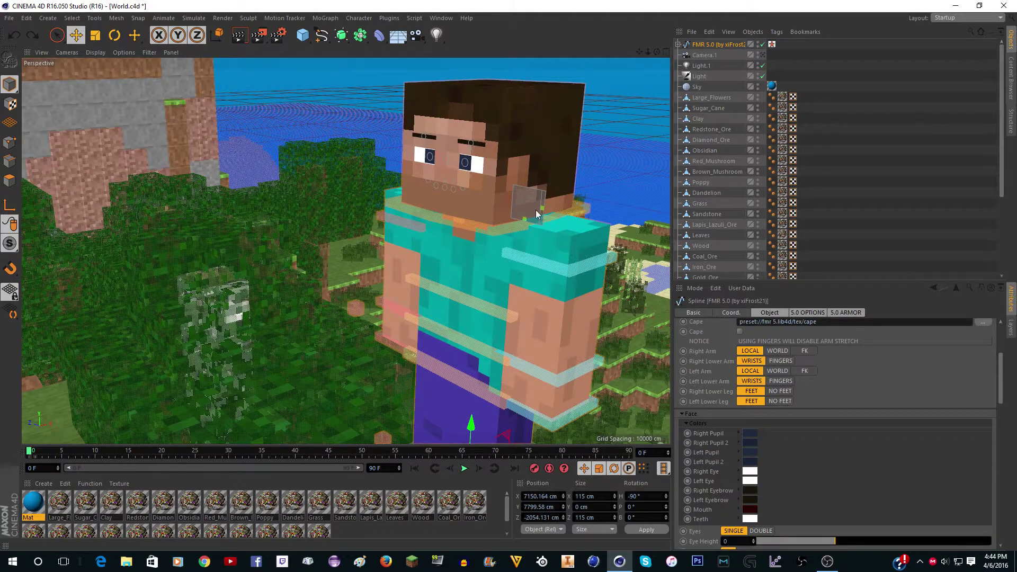
pyautogui.scroll(3, 456, 115)
pyautogui.scroll(-4, 494, 190)
pyautogui.scroll(-3, 491, 175)
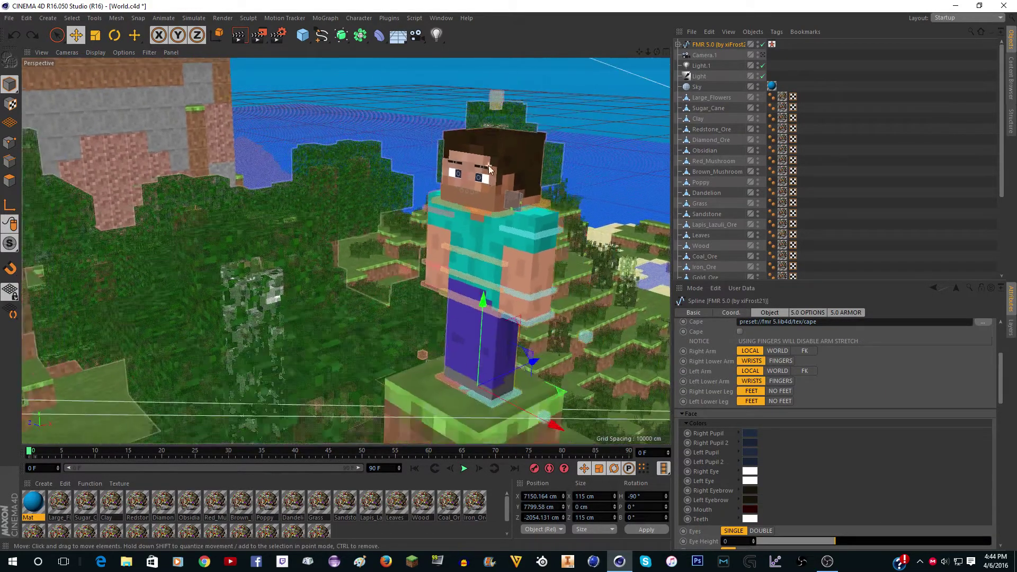
pyautogui.click(763, 55)
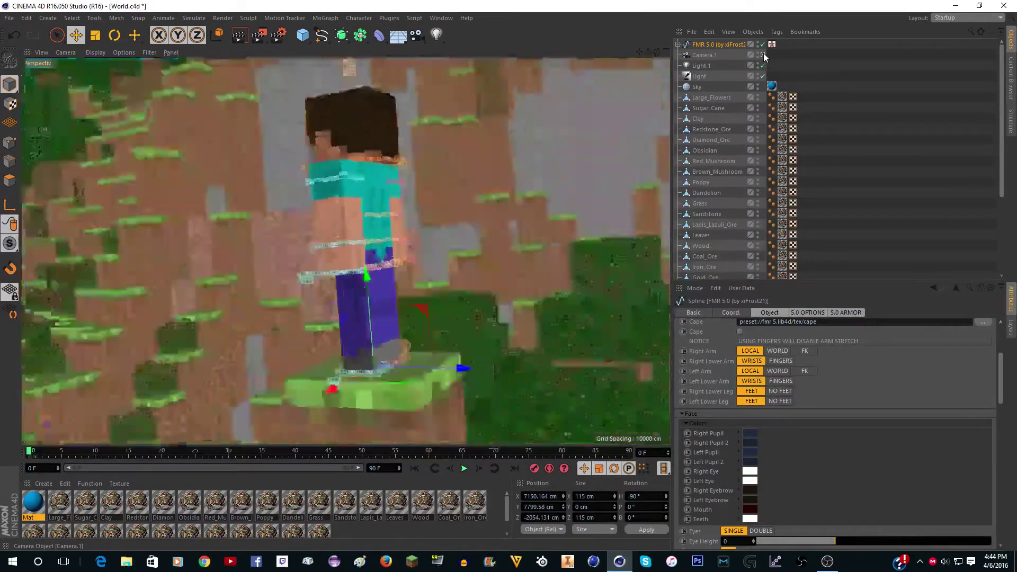
pyautogui.click(764, 55)
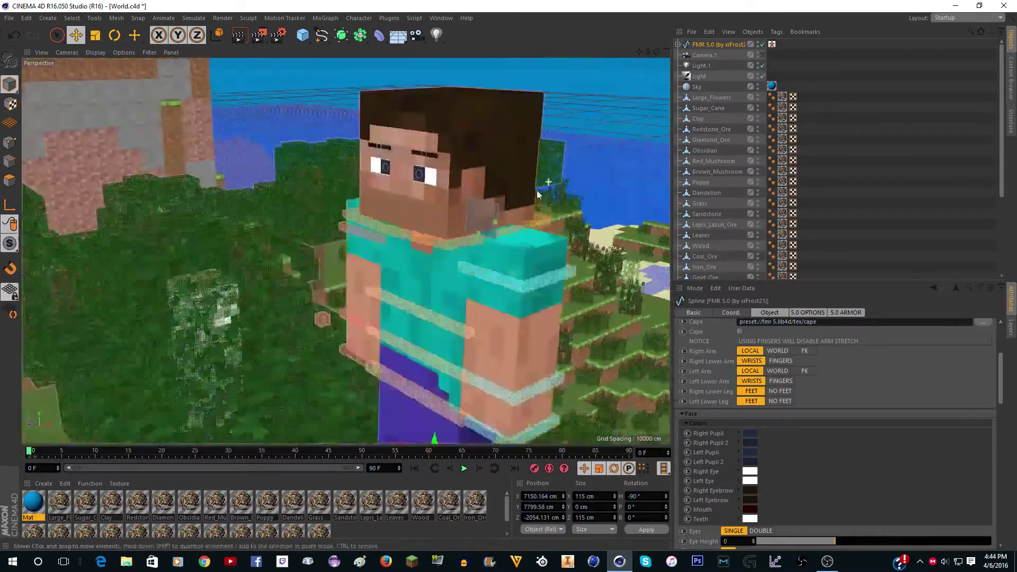
pyautogui.scroll(5, 532, 259)
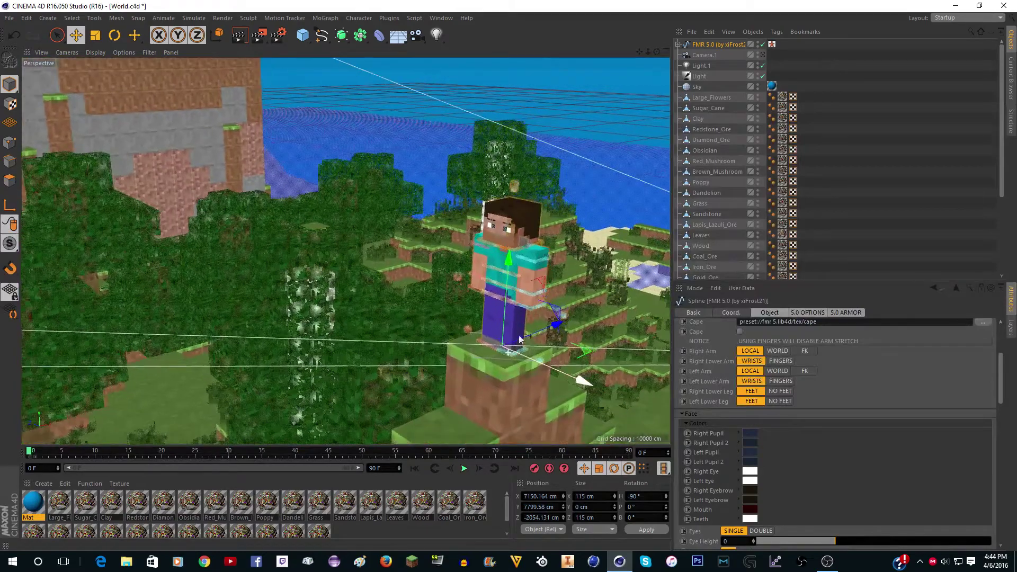
# While viewing through Camera.1, rotate the neck control to about H 11.2°, P -5.9° and turn the back control slightly in heading.
pyautogui.scroll(2, 513, 221)
pyautogui.click(501, 209)
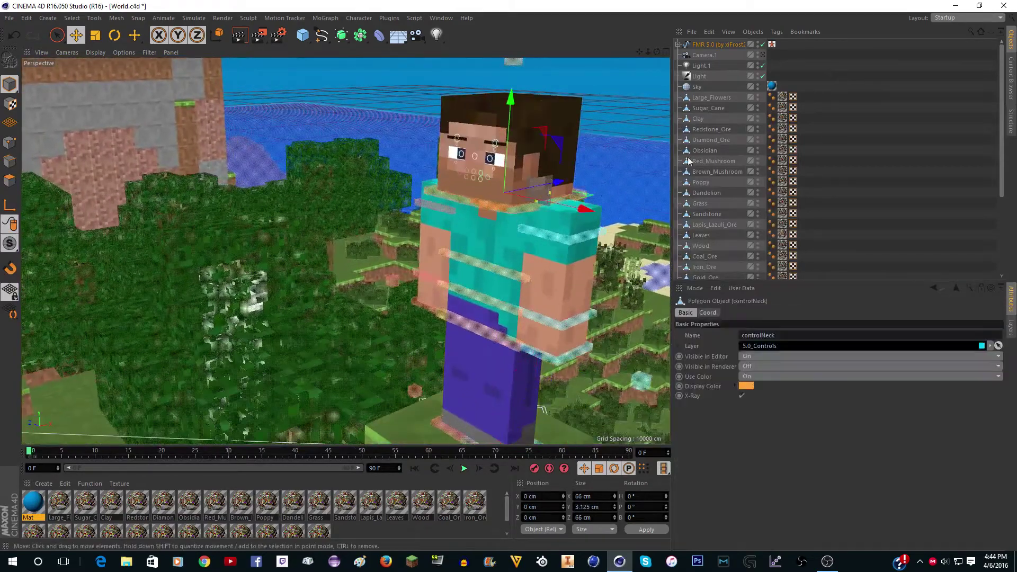
pyautogui.click(763, 55)
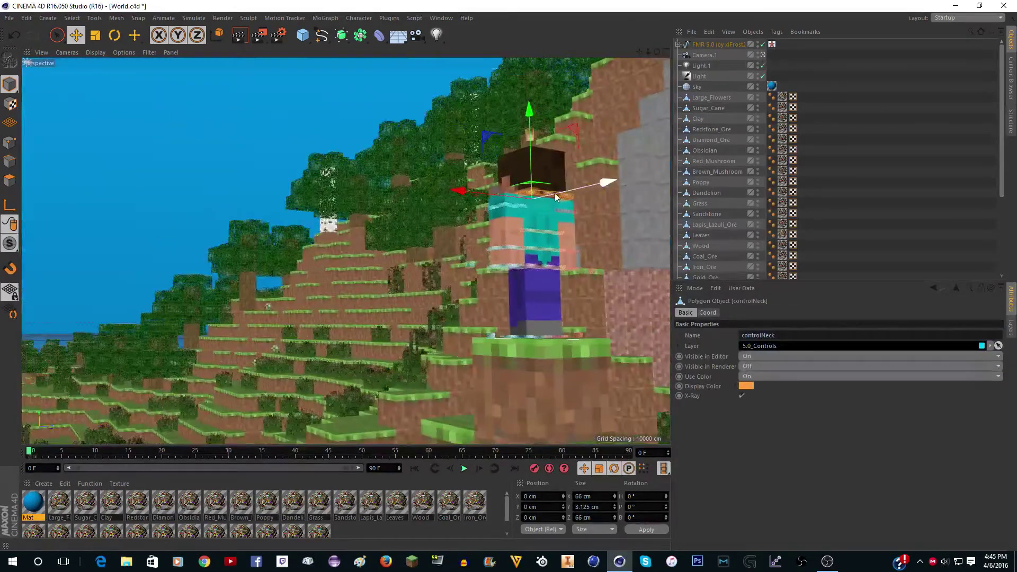
pyautogui.press('r')
pyautogui.moveTo(555, 193); pyautogui.dragTo(589, 182)
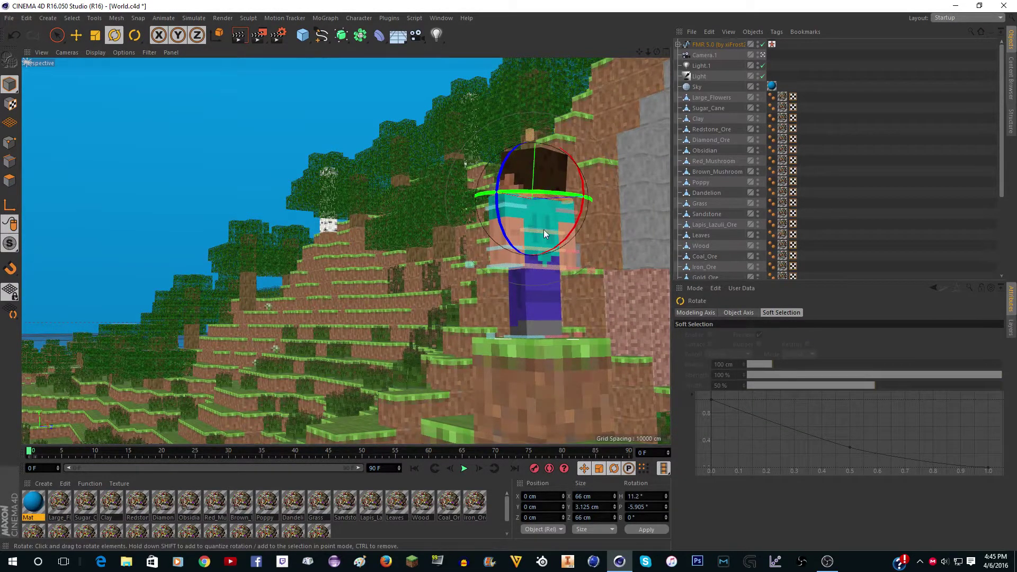
pyautogui.click(543, 231)
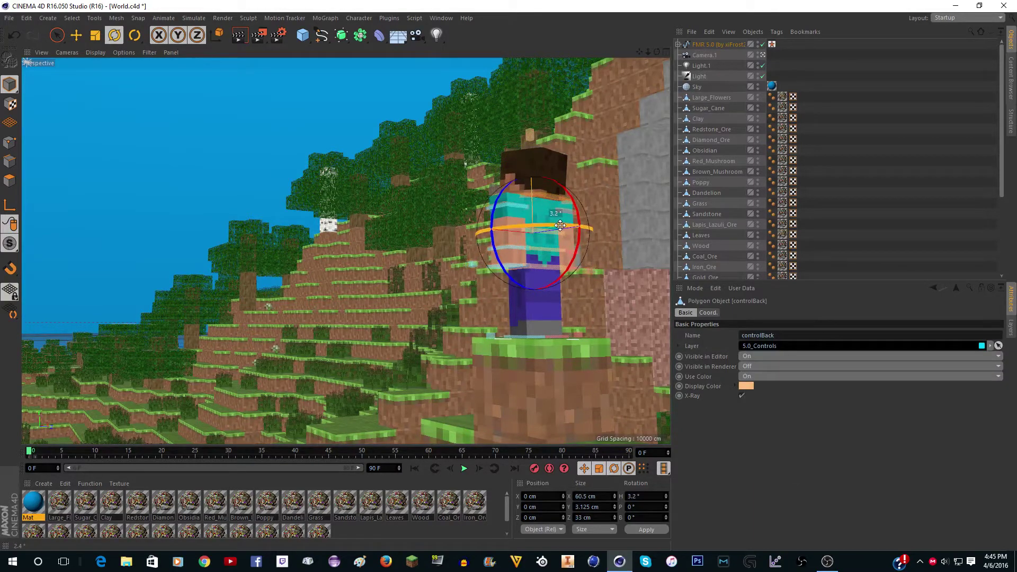
pyautogui.click(762, 56)
# Try larger rotations of the rig's upper-body controls and undo each one.
pyautogui.keyDown('alt'); pyautogui.moveTo(484, 238); pyautogui.dragTo(504, 227); pyautogui.keyUp('alt')
pyautogui.scroll(5, 495, 255)
pyautogui.moveTo(477, 267); pyautogui.dragTo(630, 284)
pyautogui.hotkey('ctrl', 'z')
pyautogui.click(464, 104)
pyautogui.moveTo(523, 109); pyautogui.dragTo(546, 120)
pyautogui.hotkey('ctrl', 'z')
# Try rotating the rig's waist control and undo the change.
pyautogui.scroll(-2, 514, 207)
pyautogui.click(495, 313)
pyautogui.moveTo(479, 286); pyautogui.dragTo(572, 371)
pyautogui.hotkey('ctrl', 'z')
pyautogui.click(479, 376)
pyautogui.hotkey('ctrl', 'z')
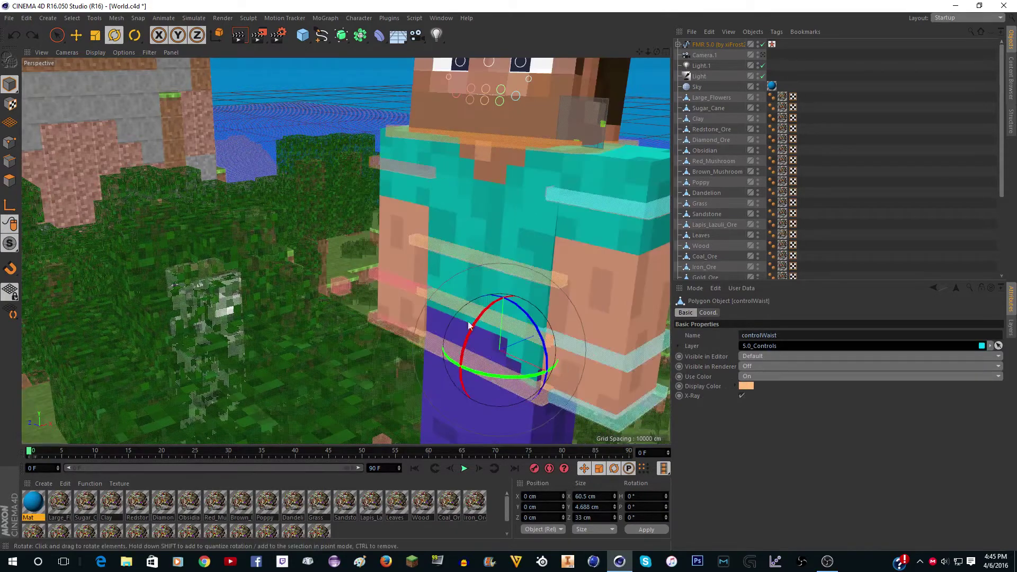
# Try moving the rig's right arm with its hand control and undo the move.
pyautogui.click(393, 332)
pyautogui.press('e')
pyautogui.moveTo(435, 281); pyautogui.dragTo(379, 208)
pyautogui.hotkey('ctrl', 'z')
# Try the mouth expression control beside the head for smiling or frowning and undo its movement.
pyautogui.scroll(-5, 465, 170)
pyautogui.scroll(4, 466, 171)
pyautogui.scroll(2, 539, 161)
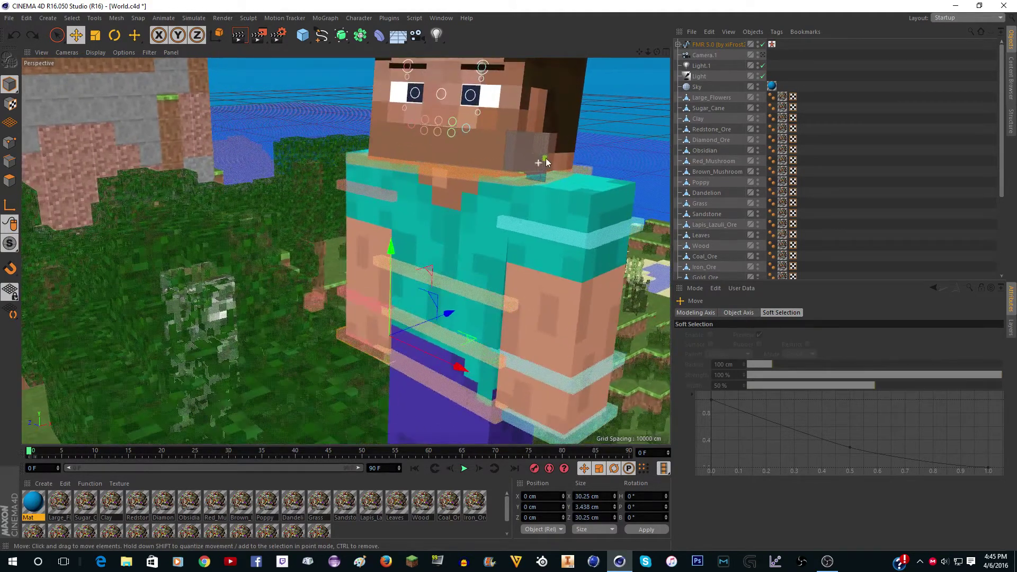
pyautogui.click(546, 150)
pyautogui.hotkey('ctrl', 'z')
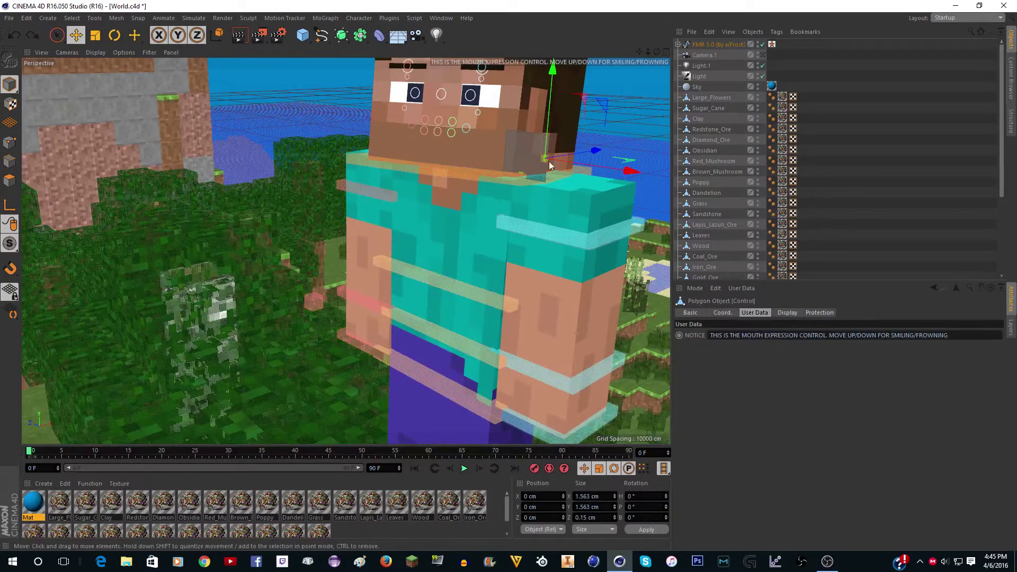
# Try moving the mouth open/close control beside the head and undo the move.
pyautogui.scroll(4, 552, 163)
pyautogui.moveTo(509, 181); pyautogui.dragTo(536, 141)
pyautogui.hotkey('ctrl', 'z')
pyautogui.scroll(-6, 536, 144)
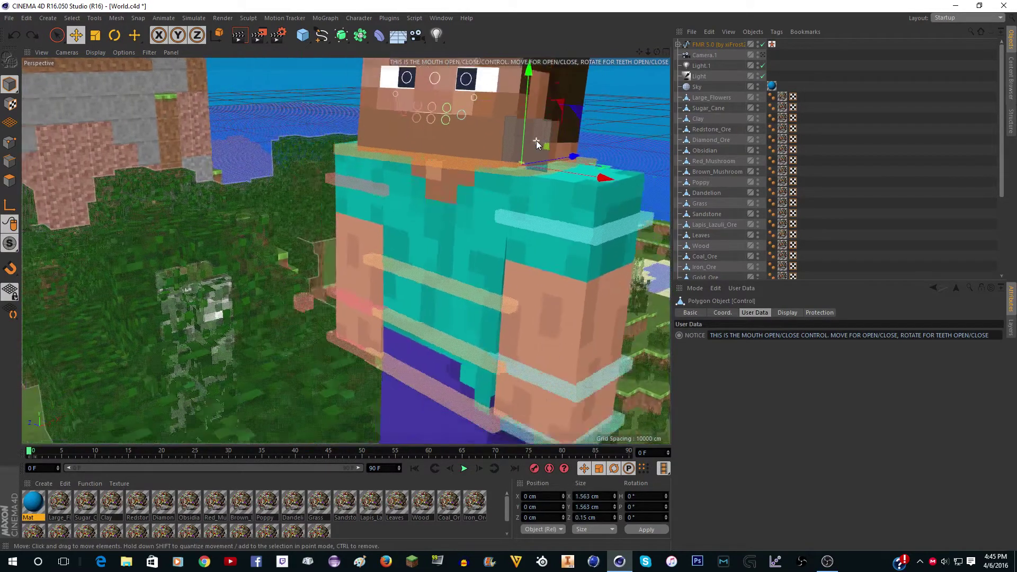
# Try the control between the eyes that moves both pupils and undo its movement.
pyautogui.moveTo(639, 52)
pyautogui.mouseDown()
pyautogui.moveTo(652, 106)
pyautogui.moveTo(639, 52)
pyautogui.mouseUp()
pyautogui.scroll(-4, 482, 155)
pyautogui.scroll(-4, 482, 153)
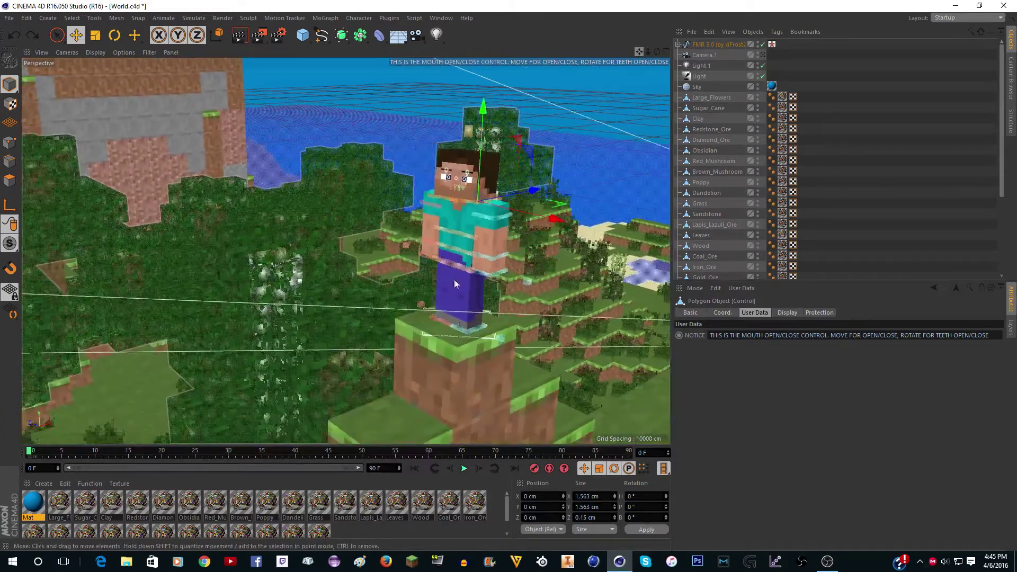
pyautogui.scroll(8, 456, 148)
pyautogui.scroll(-5, 472, 176)
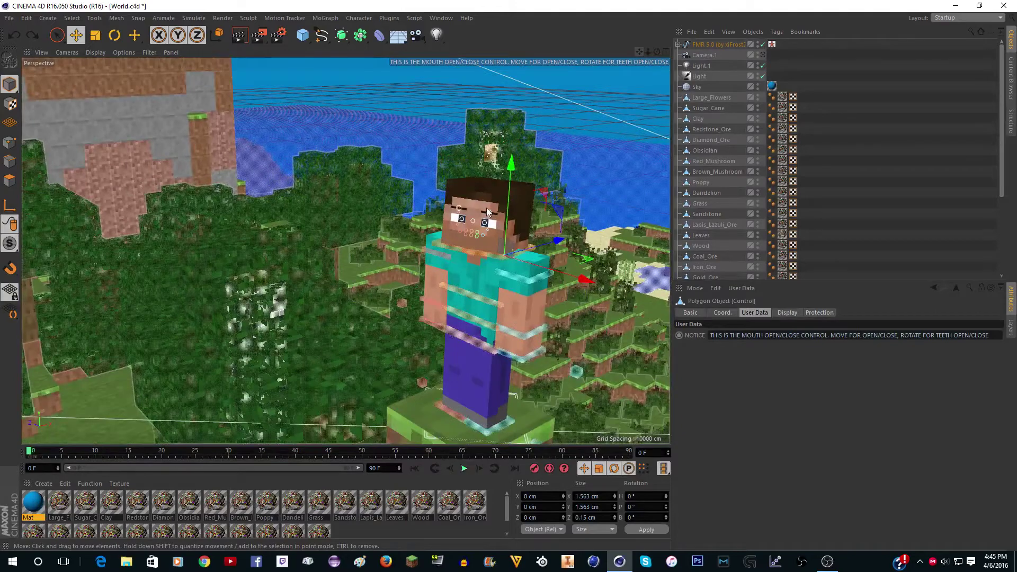
pyautogui.scroll(3, 470, 228)
pyautogui.scroll(4, 470, 227)
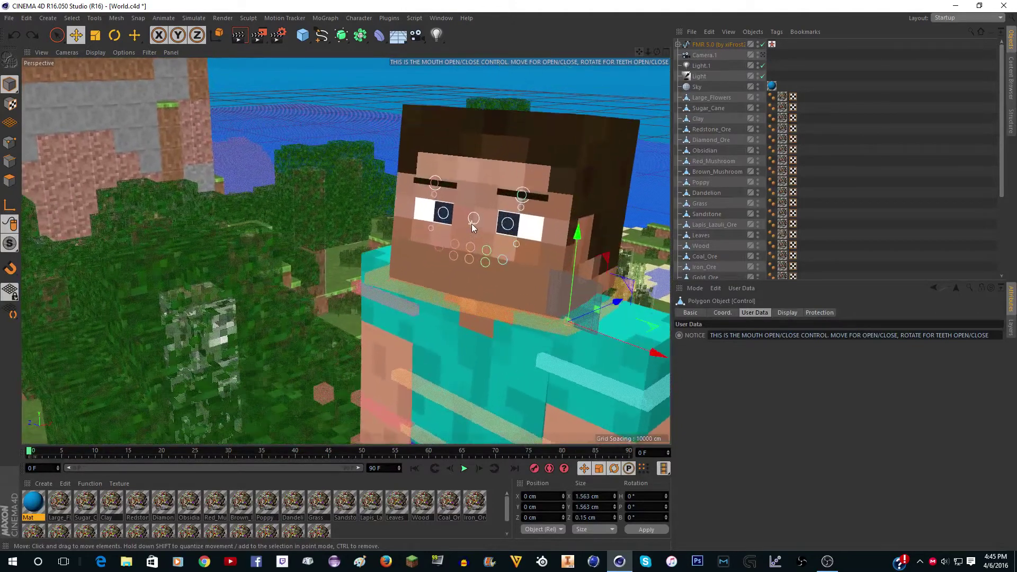
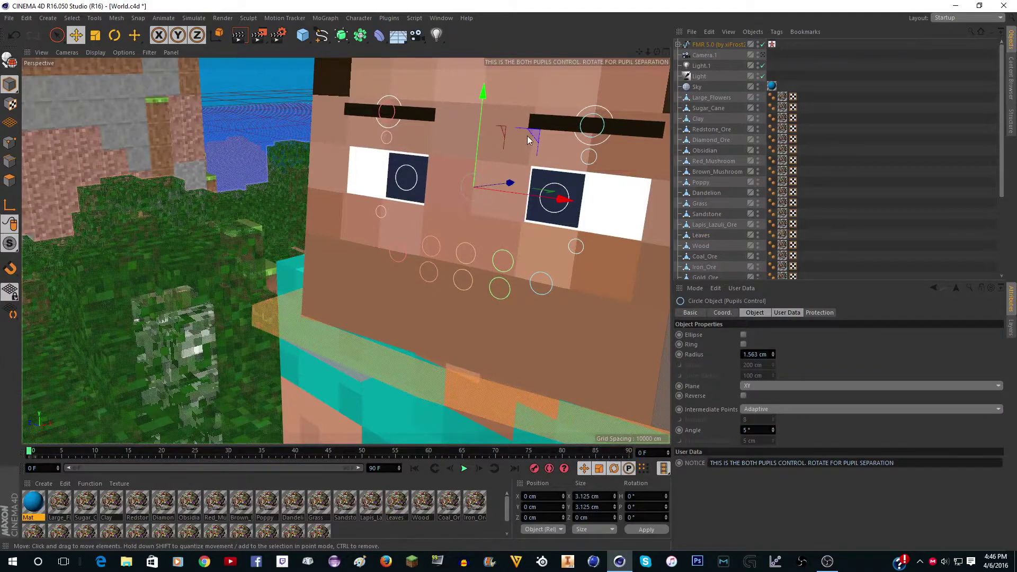
pyautogui.hotkey('ctrl', 'z')
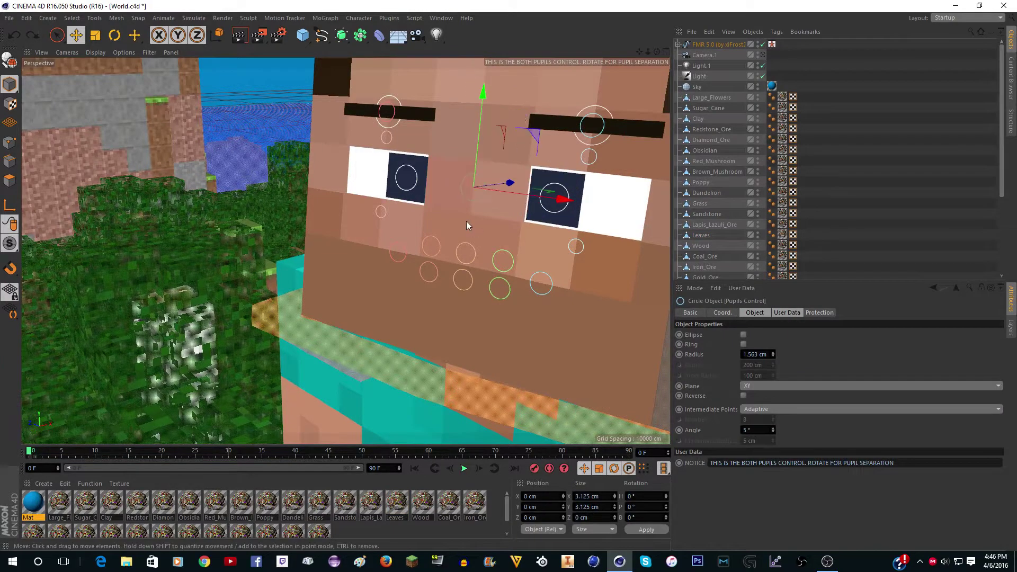
# Shift the left foot control slightly outward and move the right foot control to about X -3.9 cm, Z -1.4 cm.
pyautogui.scroll(-8, 467, 221)
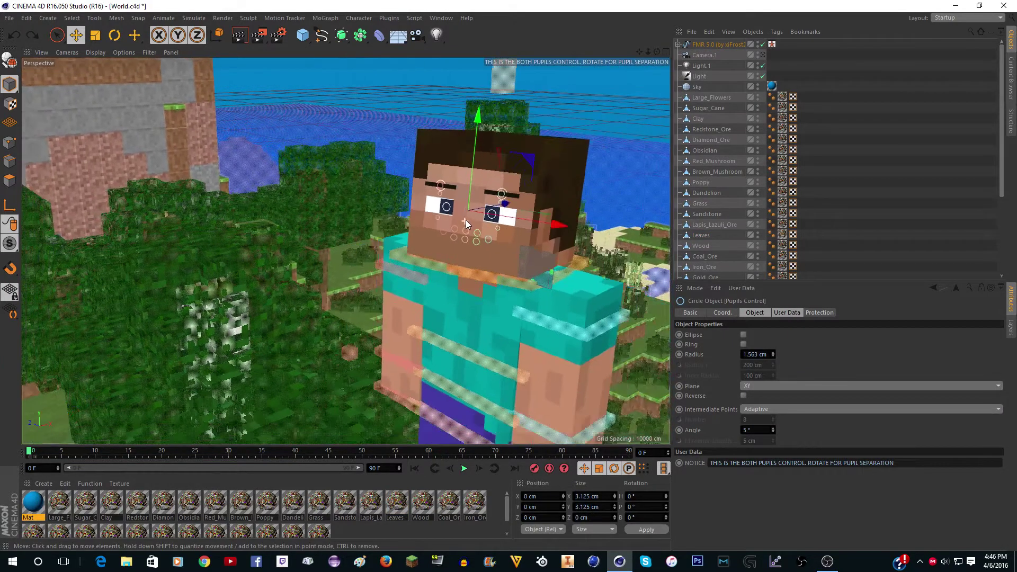
pyautogui.scroll(-3, 466, 220)
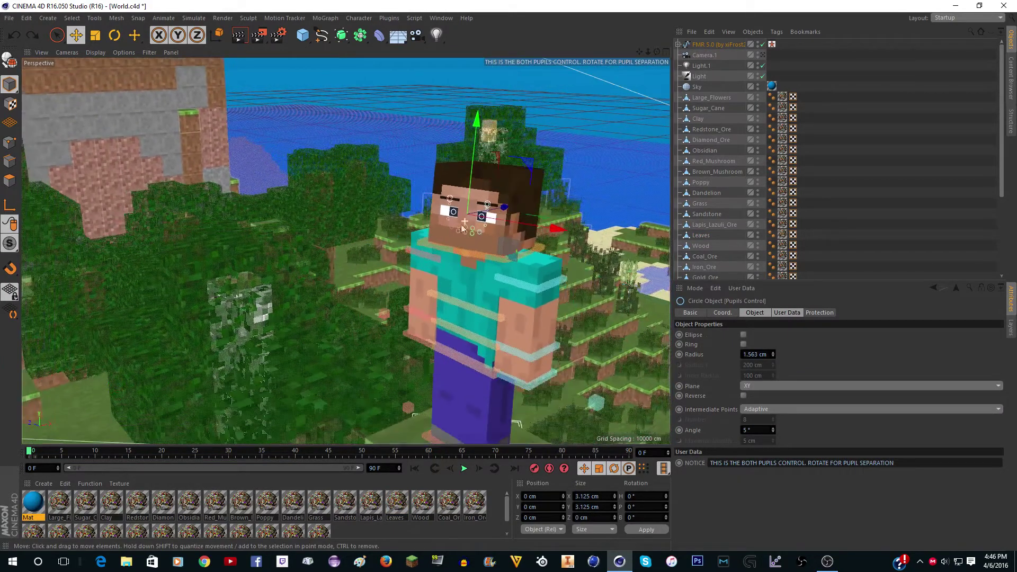
pyautogui.scroll(10, 406, 373)
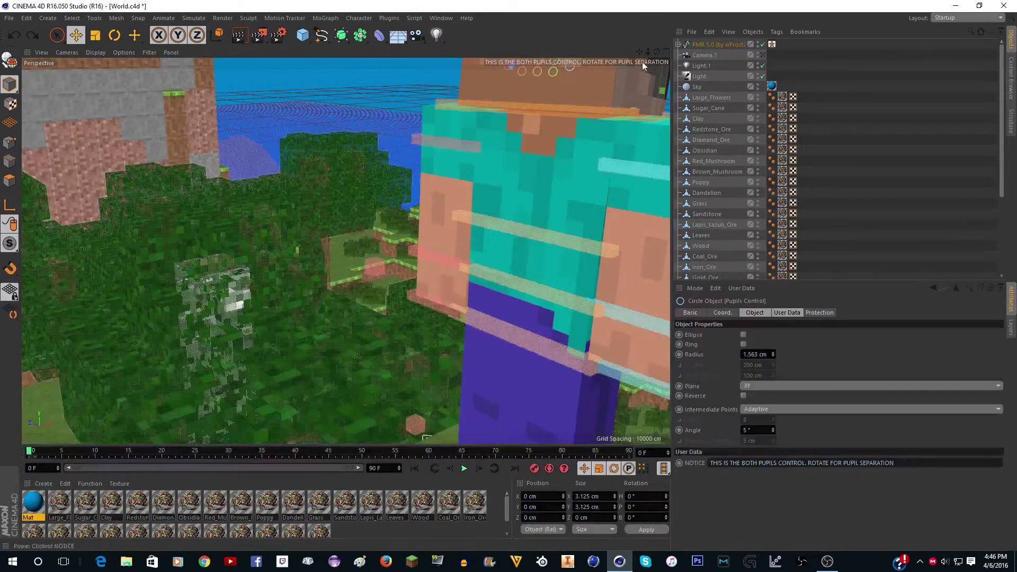
pyautogui.moveTo(639, 51); pyautogui.dragTo(609, 146)
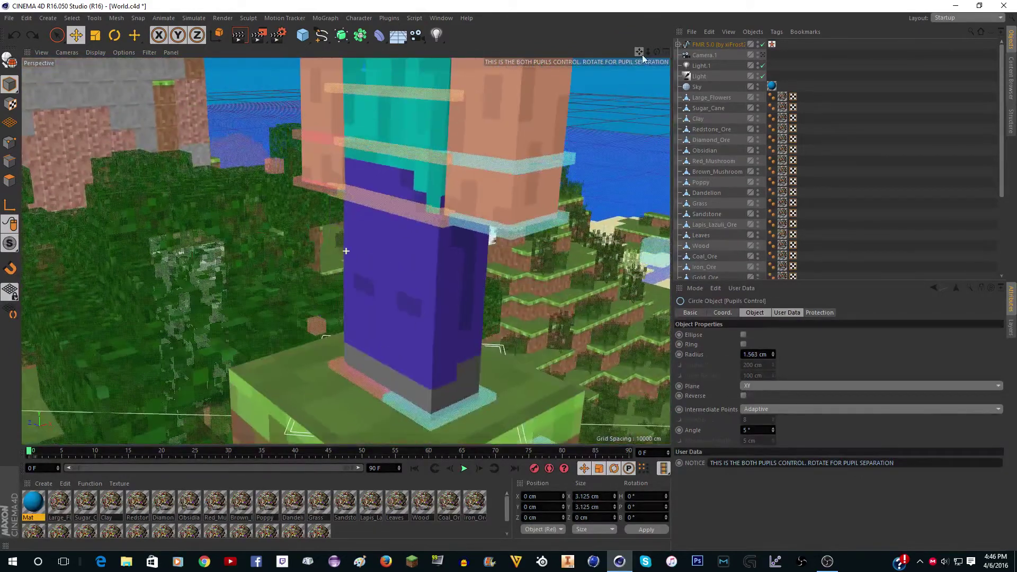
pyautogui.click(482, 399)
pyautogui.press('e')
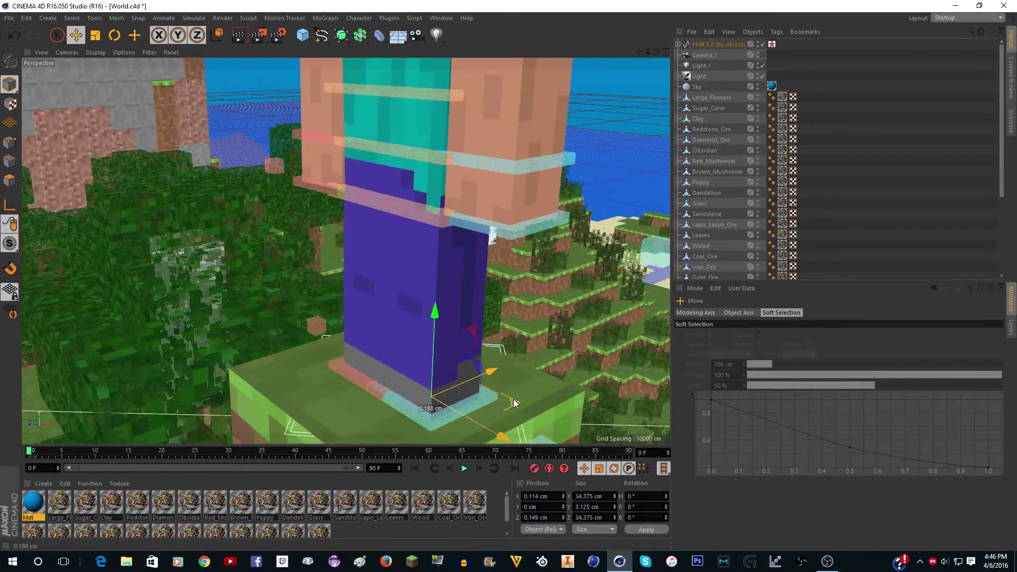
pyautogui.click(492, 392)
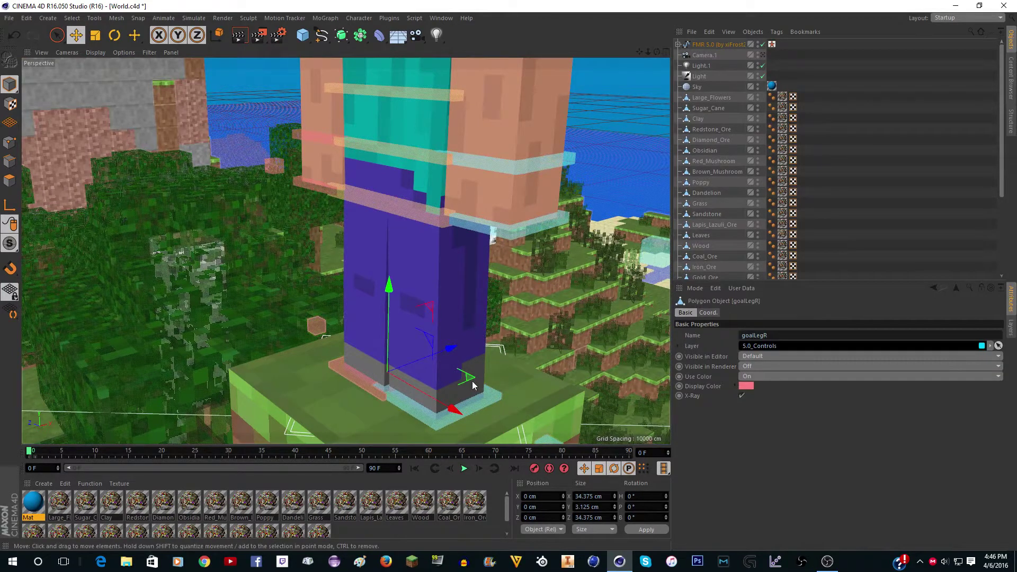
pyautogui.moveTo(472, 381); pyautogui.dragTo(453, 329)
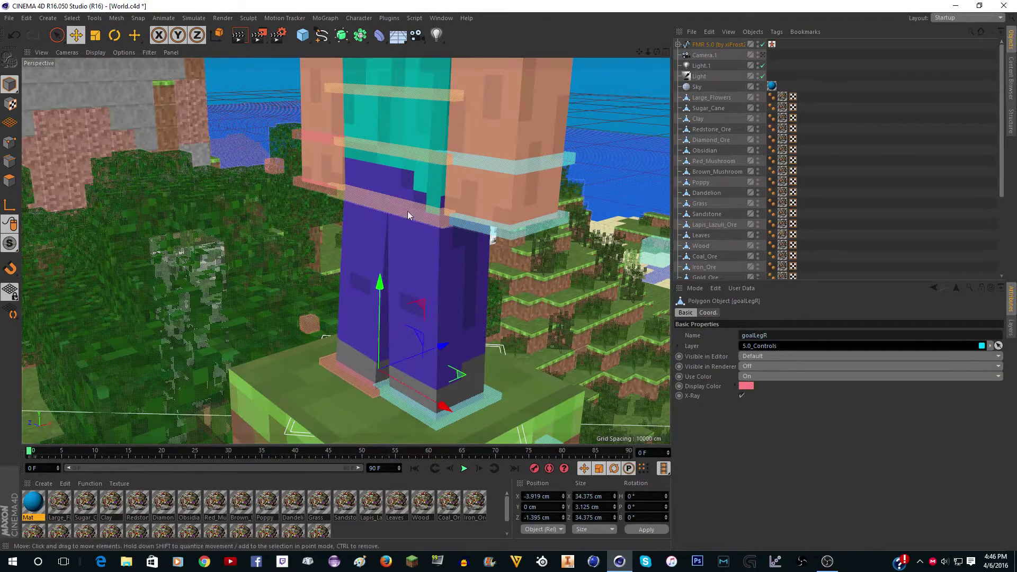
# Lower the waist control to about Y -0.26 cm and move the left foot control to about X 5.8 cm, Z 7.5 cm.
pyautogui.click(389, 158)
pyautogui.moveTo(415, 147); pyautogui.dragTo(409, 147)
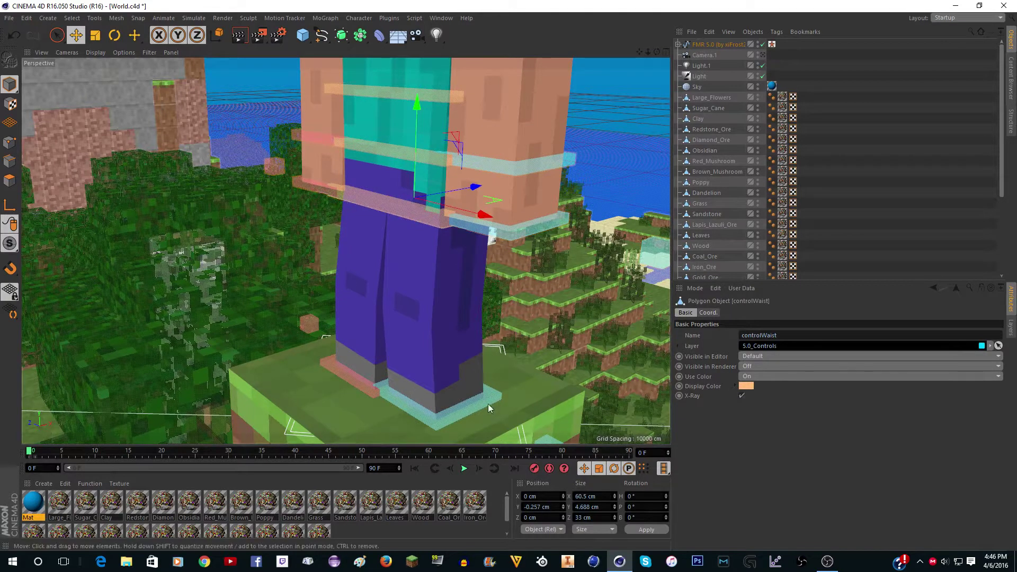
pyautogui.click(487, 402)
pyautogui.moveTo(523, 399)
pyautogui.mouseDown()
pyautogui.moveTo(576, 347)
pyautogui.moveTo(590, 260)
pyautogui.moveTo(518, 404)
pyautogui.moveTo(540, 401)
pyautogui.moveTo(561, 376)
pyautogui.moveTo(541, 405)
pyautogui.mouseUp()
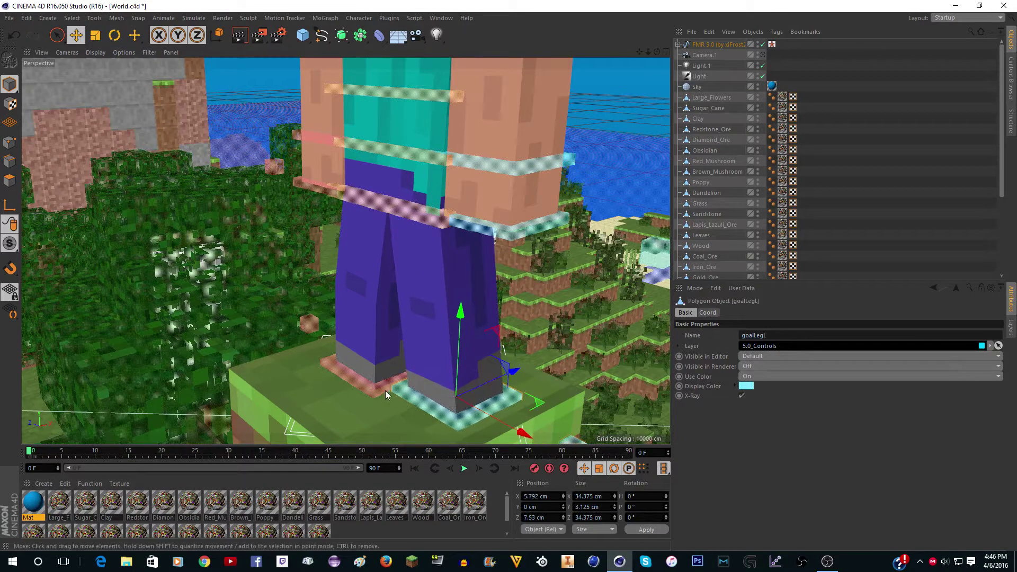
# Shift the right foot control slightly away from the left foot and move the left foot control to about X 6.0 cm, Z 8.8 cm.
pyautogui.click(414, 380)
pyautogui.moveTo(461, 375); pyautogui.dragTo(442, 323)
pyautogui.hotkey('ctrl', 'z')
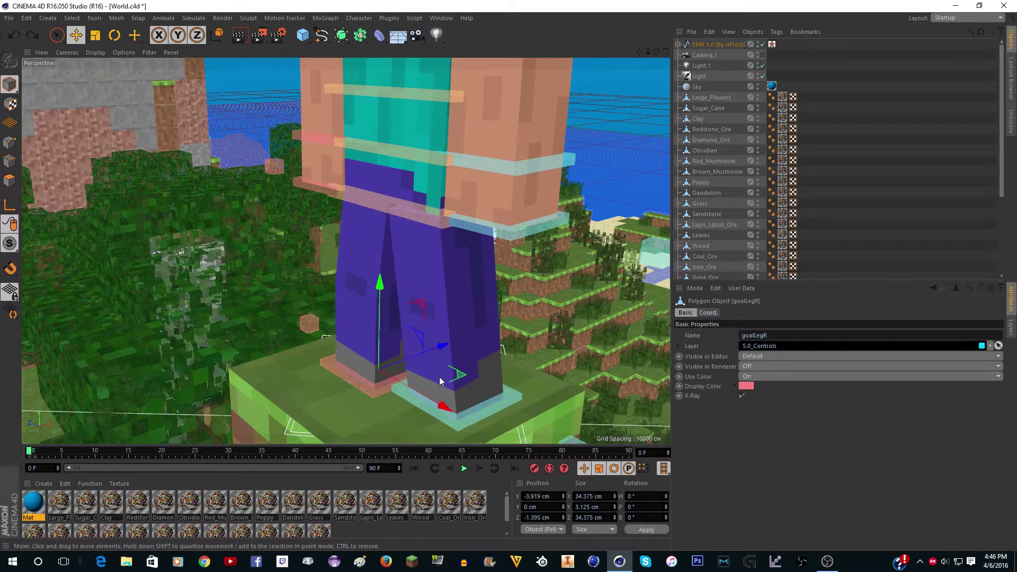
pyautogui.moveTo(460, 376); pyautogui.dragTo(452, 377)
pyautogui.click(482, 408)
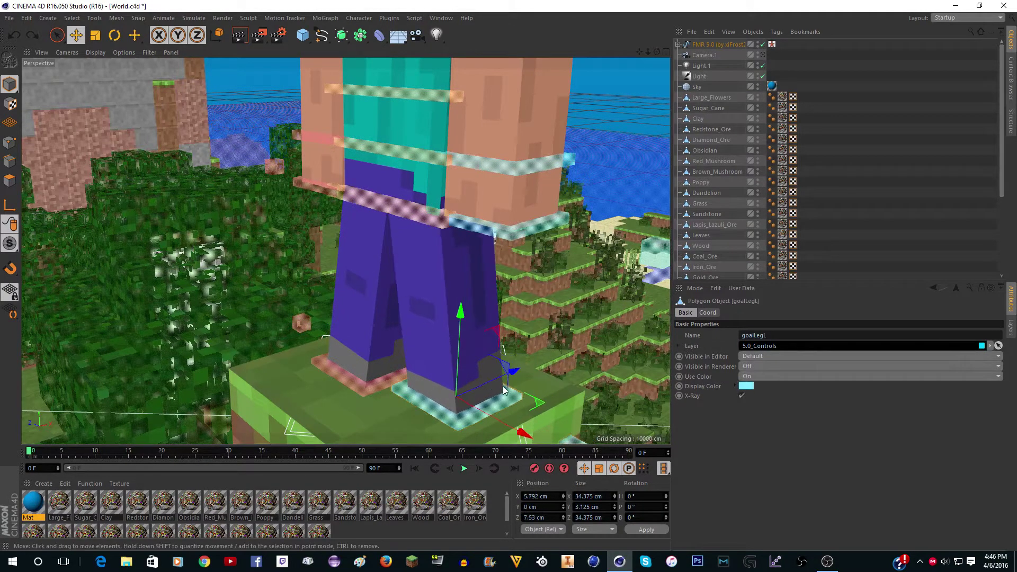
pyautogui.moveTo(475, 407); pyautogui.dragTo(493, 416)
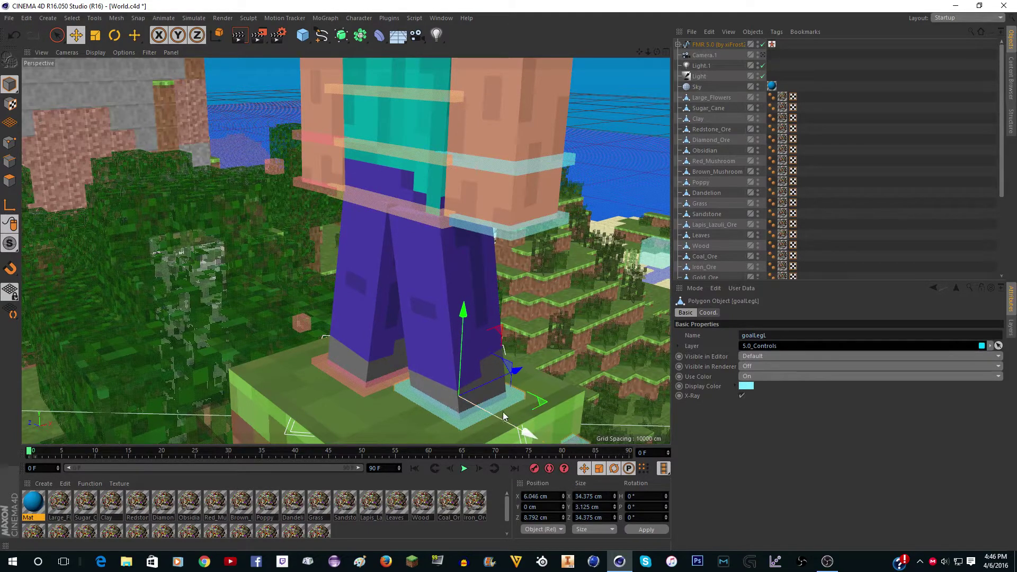
# Lower the character's waist control to about Y -1.03 cm.
pyautogui.click(379, 218)
pyautogui.click(389, 205)
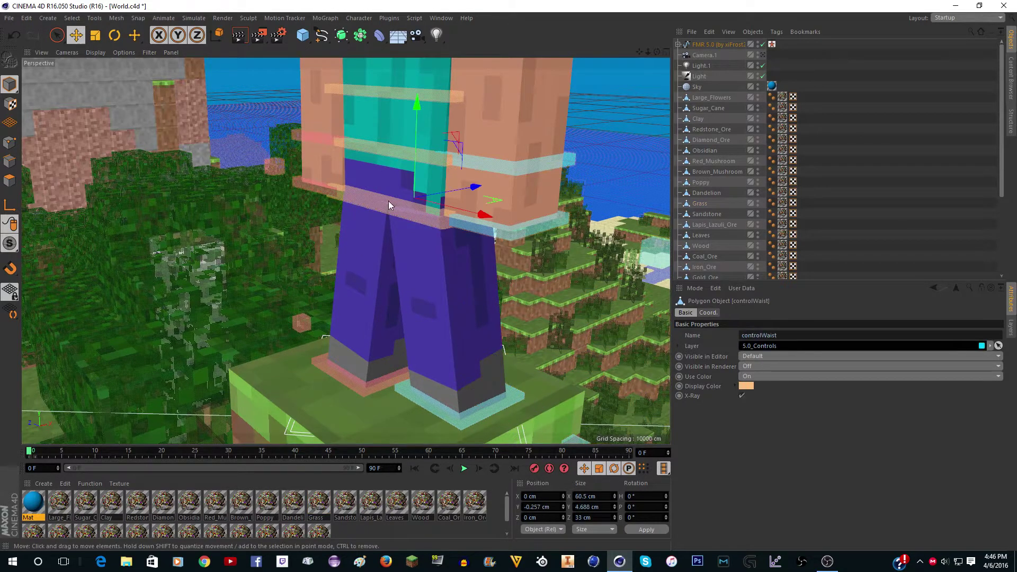
pyautogui.moveTo(412, 167); pyautogui.dragTo(409, 170)
# Raise the right lower-arm control to about Y 0.35 cm and move the left one to about X 1.86 cm, Y 0.64 cm.
pyautogui.scroll(-3, 409, 170)
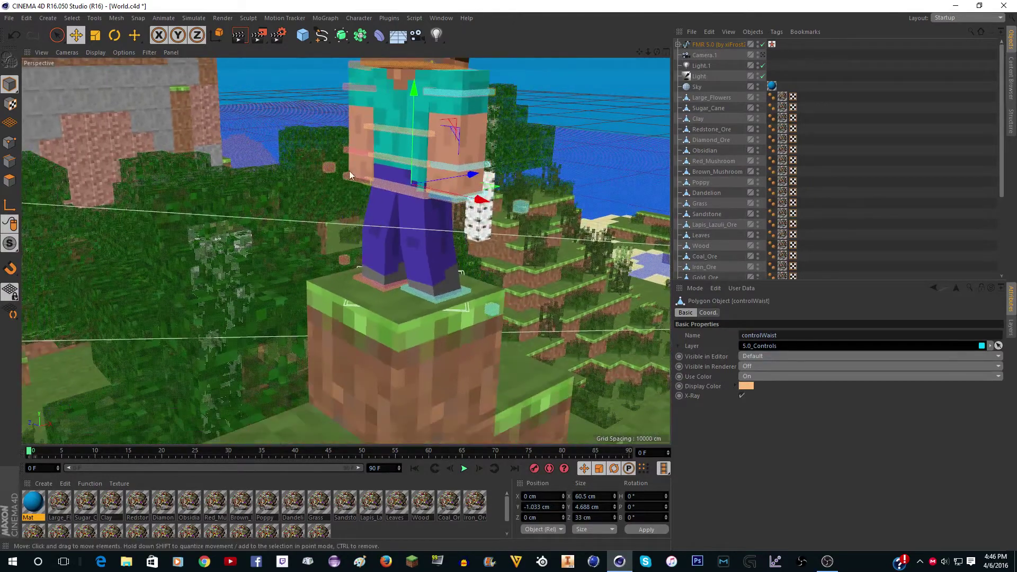
pyautogui.scroll(2, 346, 172)
pyautogui.scroll(-5, 377, 184)
pyautogui.scroll(8, 378, 187)
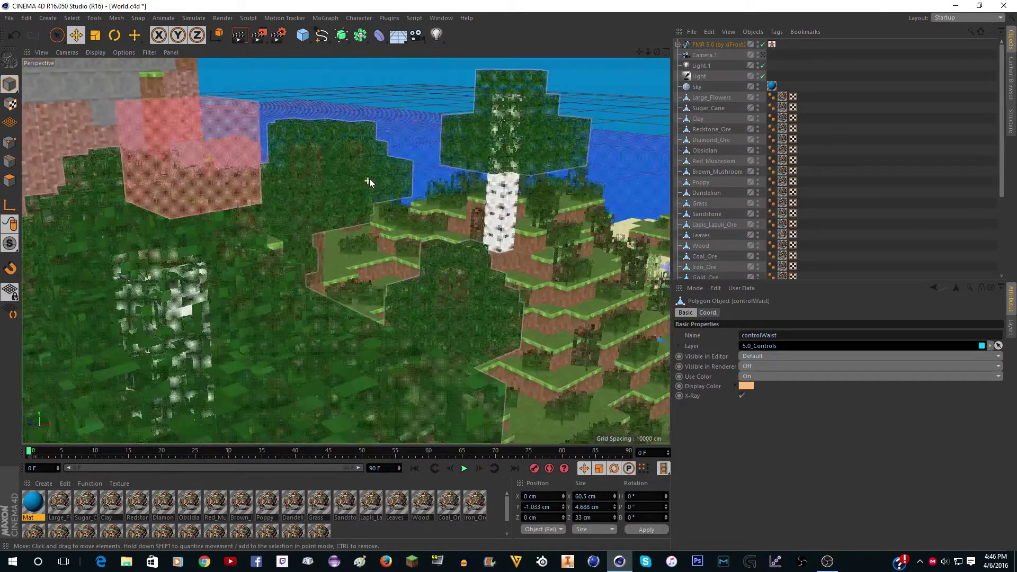
pyautogui.scroll(-5, 384, 192)
pyautogui.click(383, 185)
pyautogui.scroll(4, 384, 186)
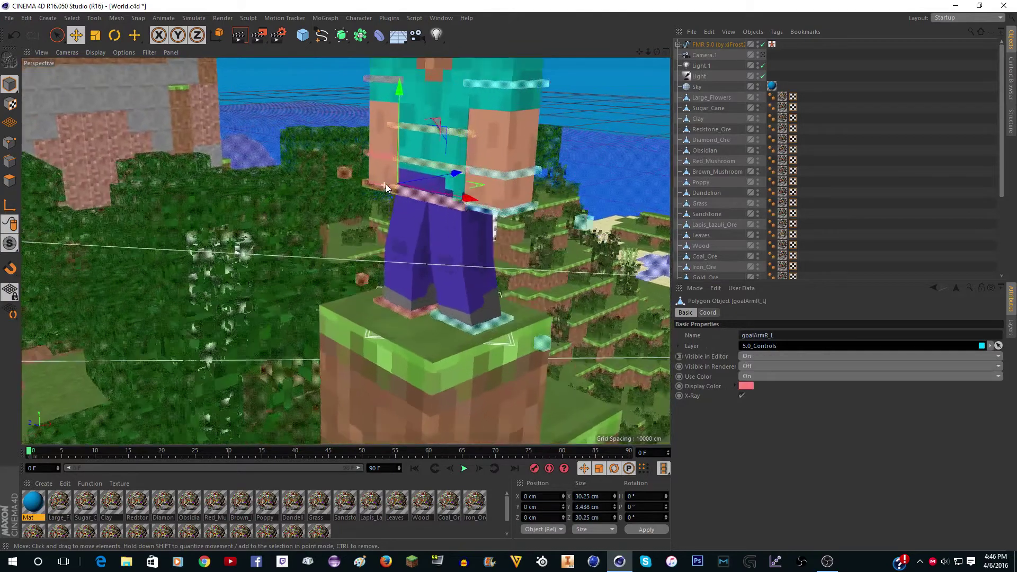
pyautogui.moveTo(401, 114); pyautogui.dragTo(400, 112)
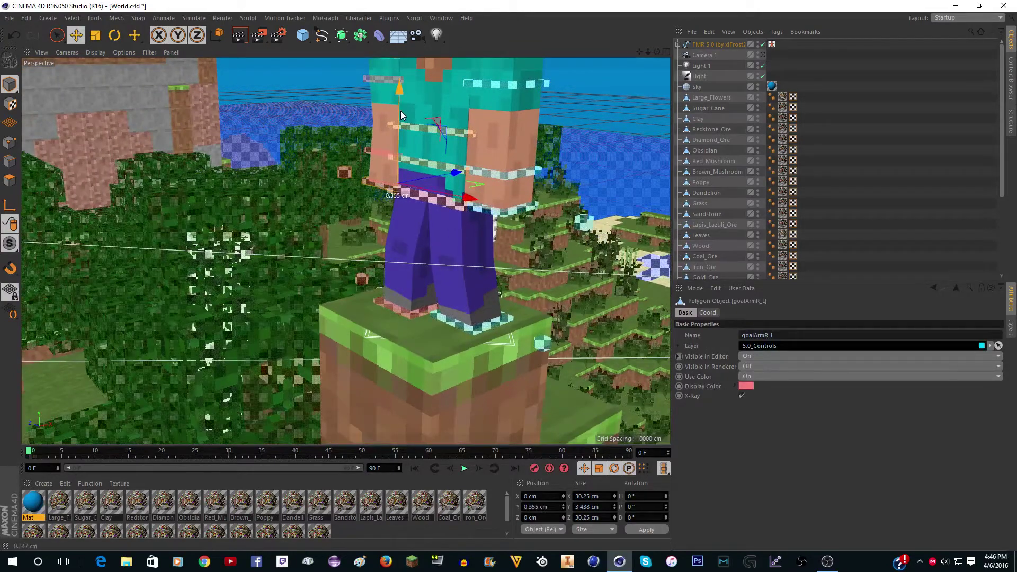
pyautogui.click(499, 211)
pyautogui.moveTo(497, 186); pyautogui.dragTo(545, 210)
# Set the rig's left sword to Diamond in its 5.0 options and render the viewport through Camera.1.
pyautogui.click(763, 55)
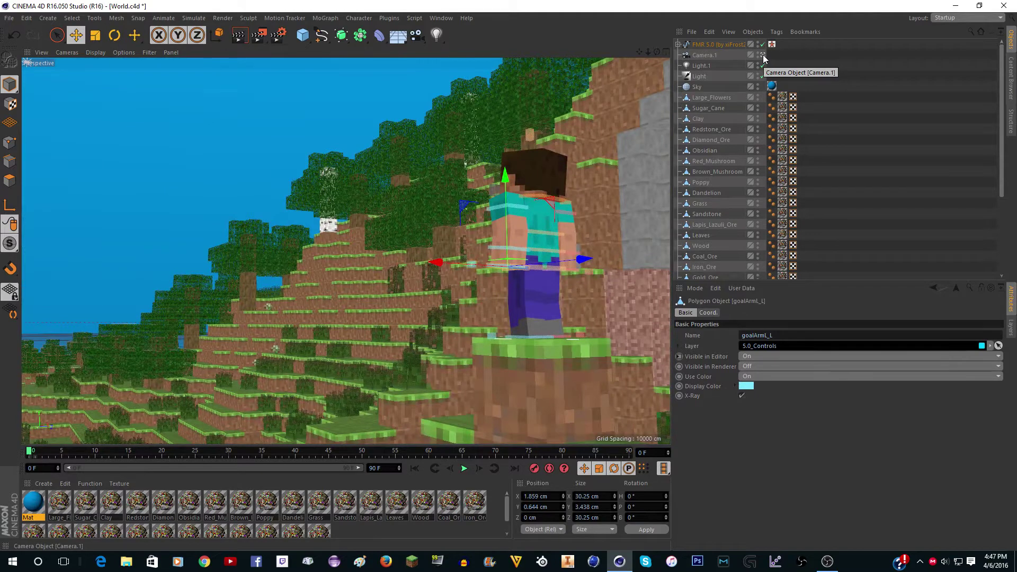
pyautogui.click(716, 45)
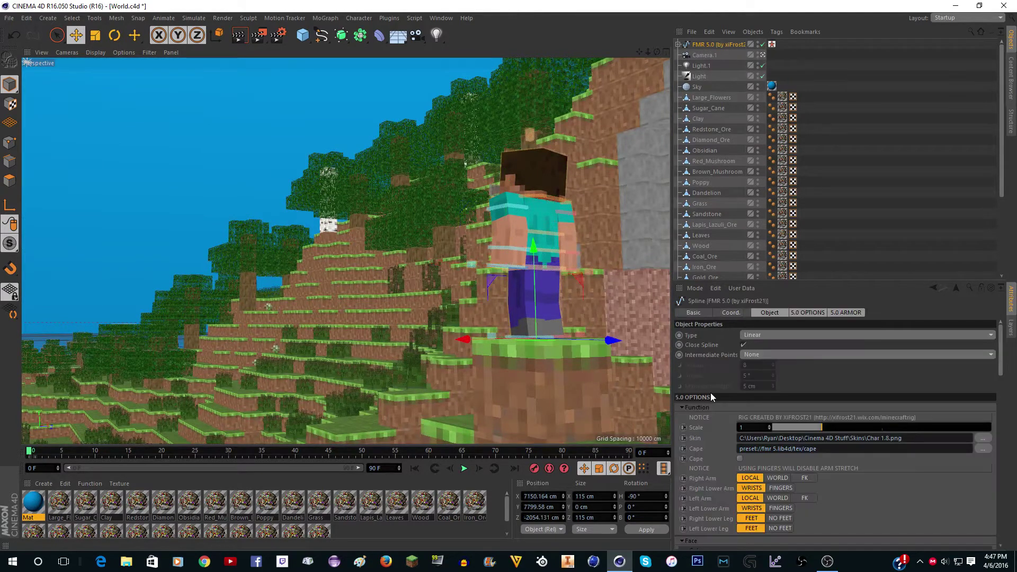
pyautogui.click(807, 312)
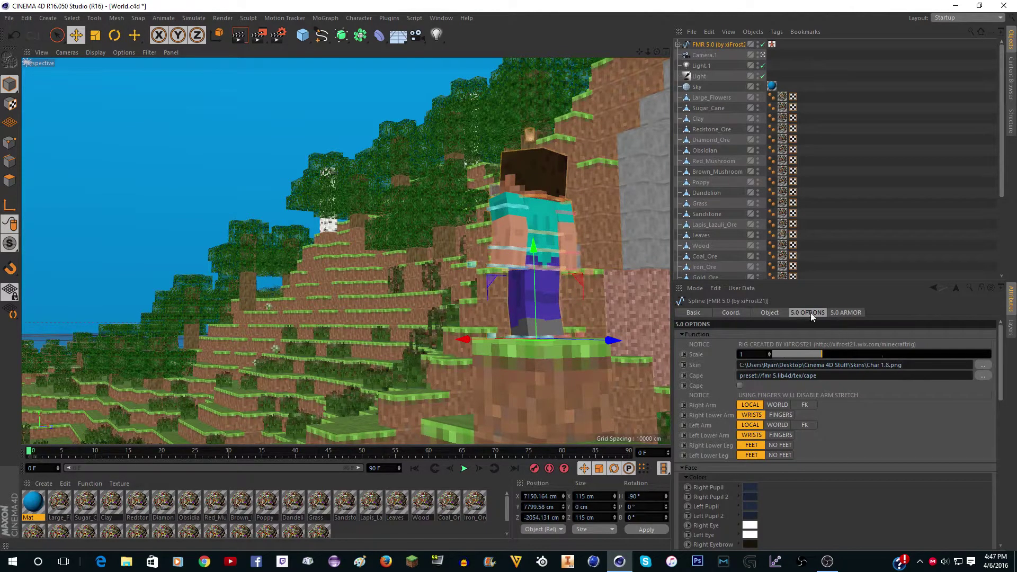
pyautogui.scroll(-10, 692, 393)
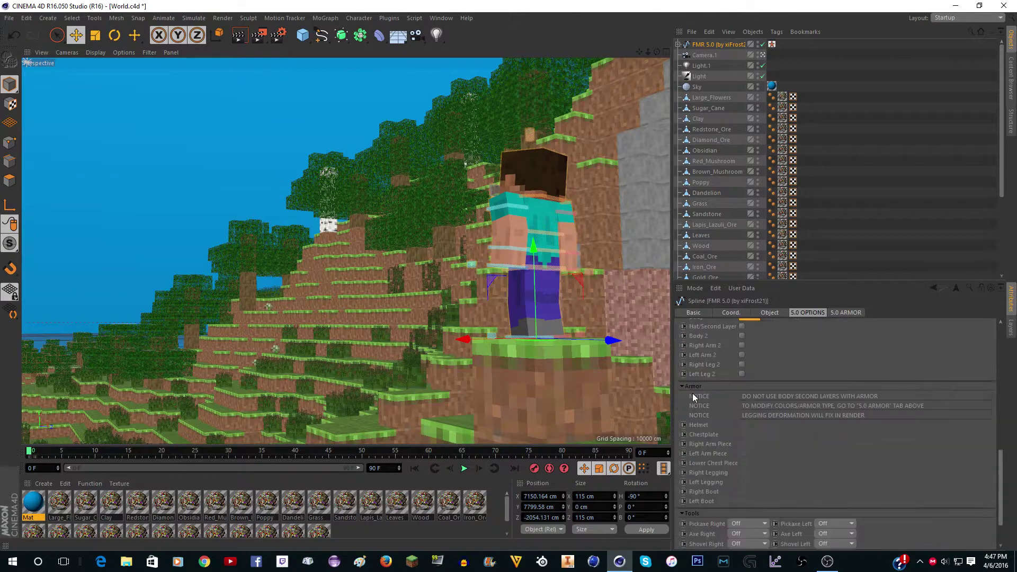
pyautogui.scroll(-3, 692, 393)
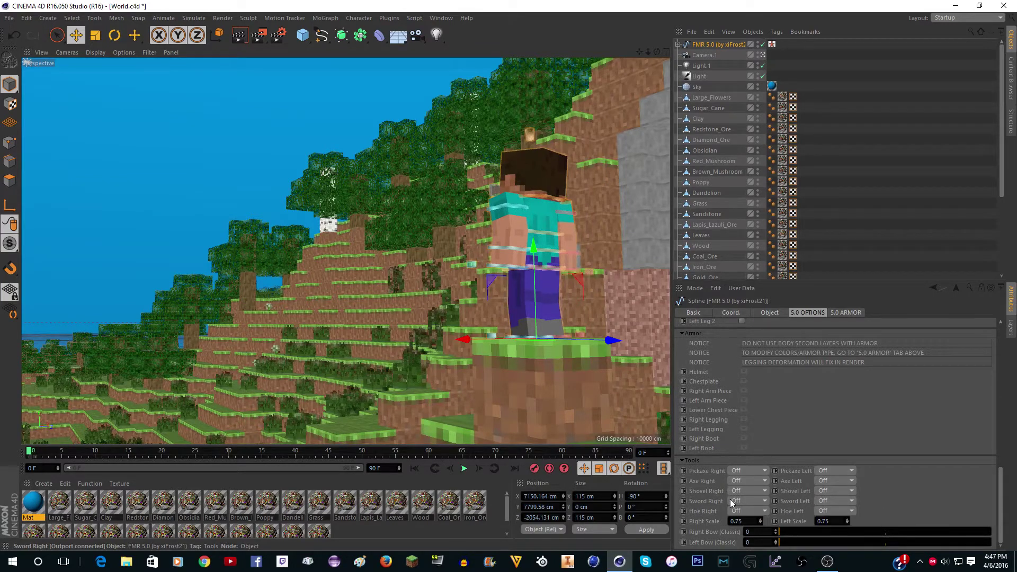
pyautogui.click(823, 501)
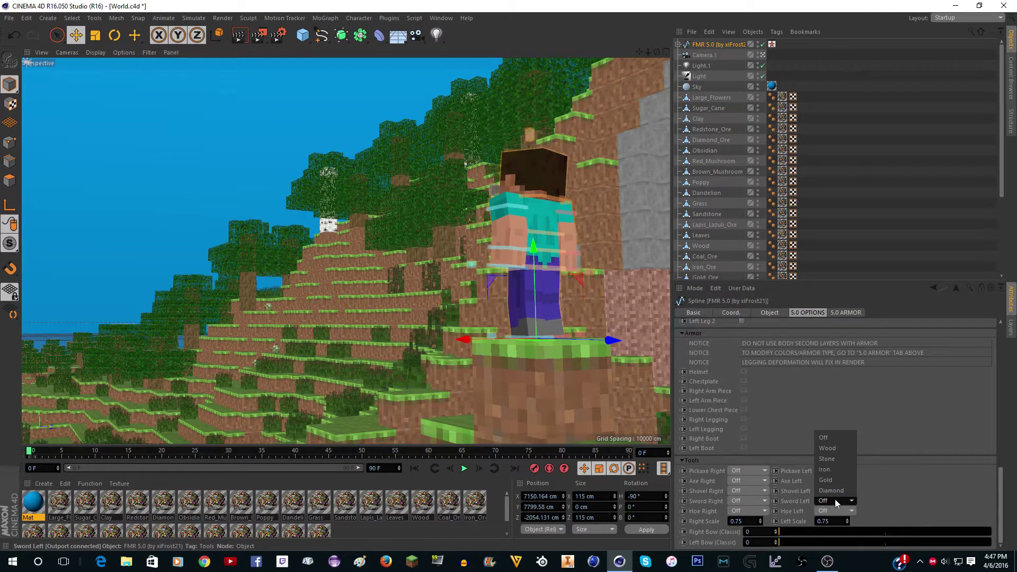
pyautogui.click(837, 490)
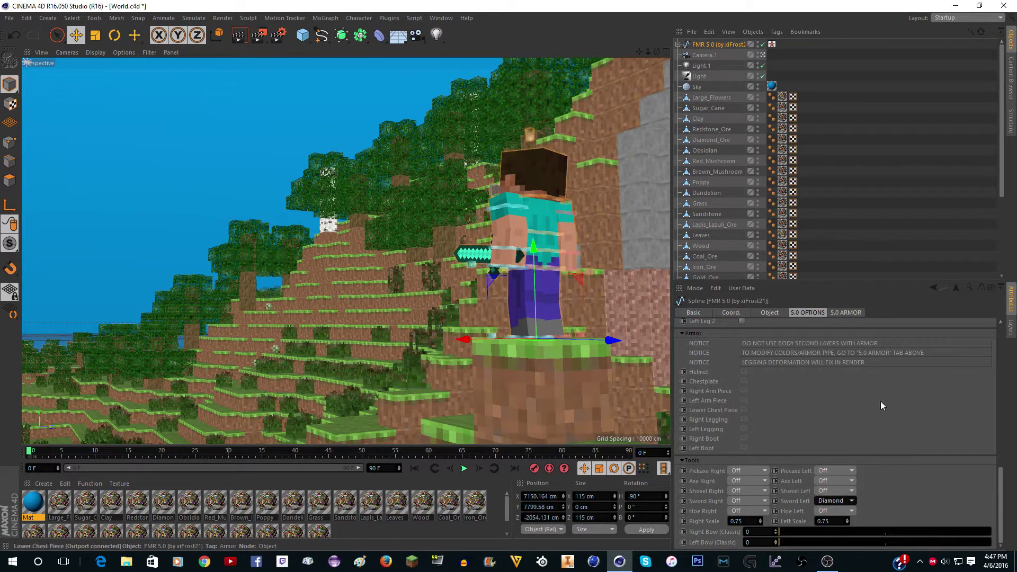
pyautogui.click(239, 35)
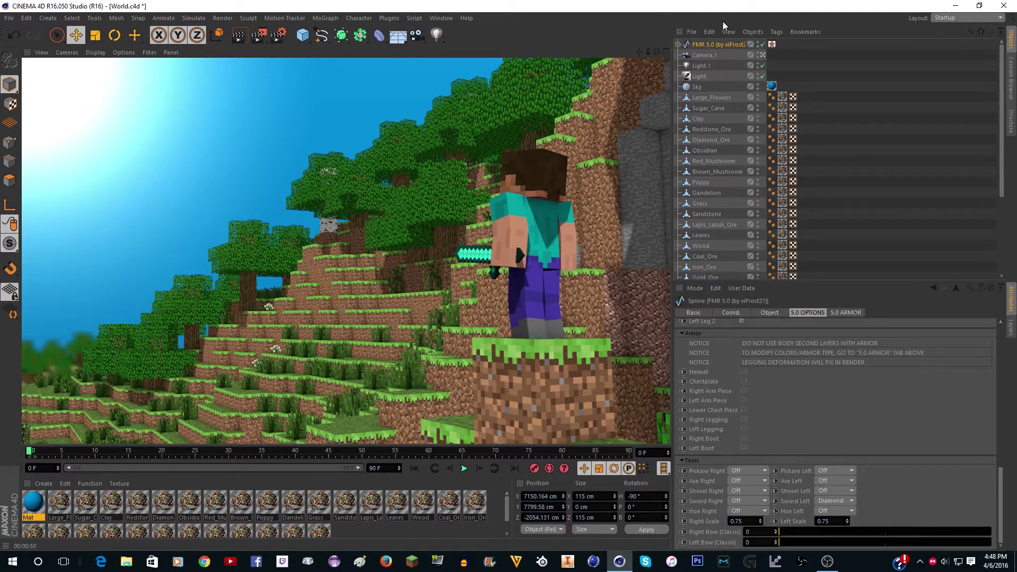
# Leave the Camera.1 view and examine the posed character and the surrounding world from several distances and angles.
pyautogui.click(763, 55)
pyautogui.keyDown('alt'); pyautogui.moveTo(434, 138); pyautogui.dragTo(606, 111); pyautogui.keyUp('alt')
pyautogui.scroll(-3, 443, 218)
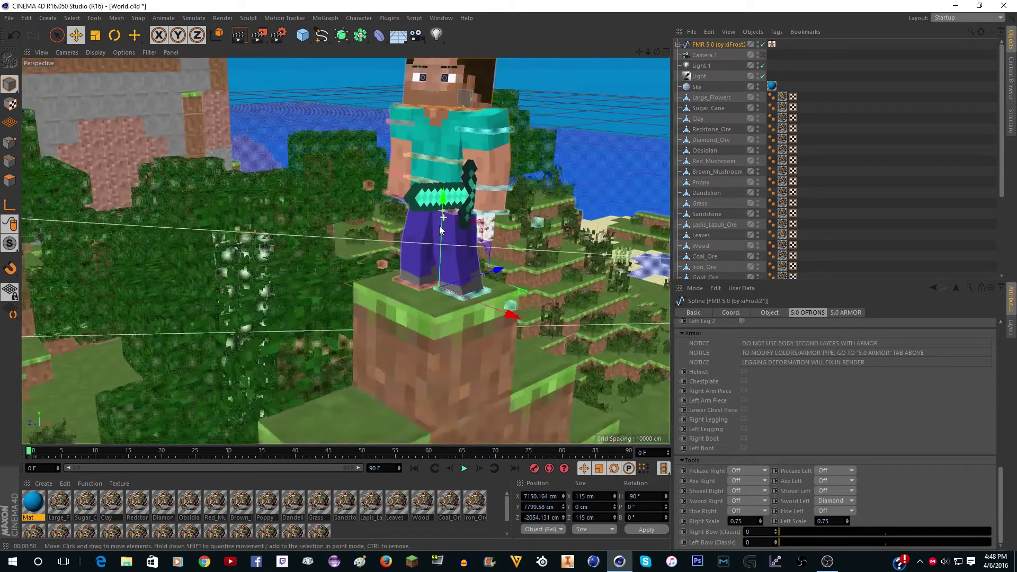
pyautogui.scroll(-4, 440, 226)
pyautogui.moveTo(640, 53); pyautogui.dragTo(1007, 58)
pyautogui.scroll(-6, 297, 193)
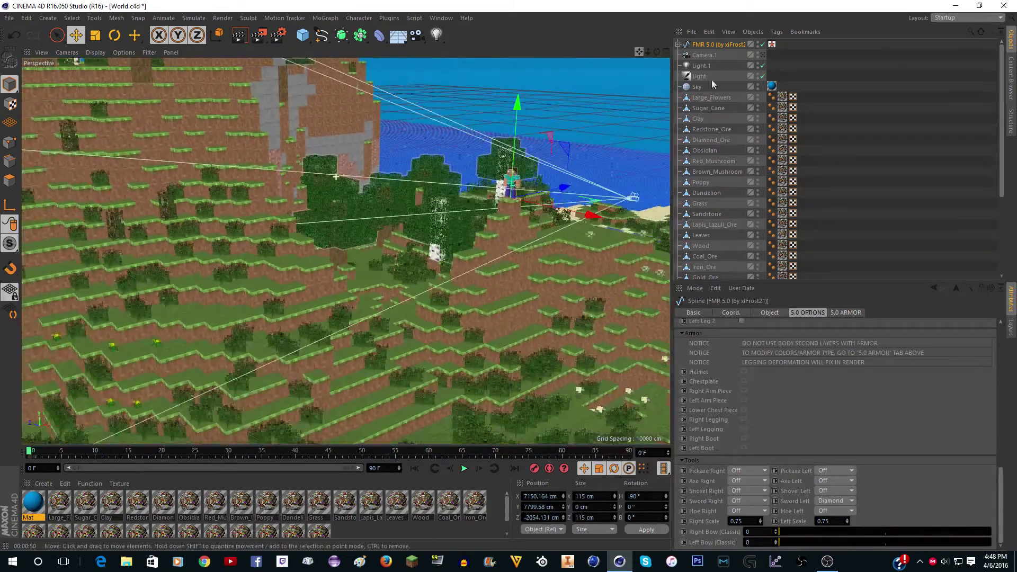
pyautogui.moveTo(638, 52); pyautogui.dragTo(683, 178)
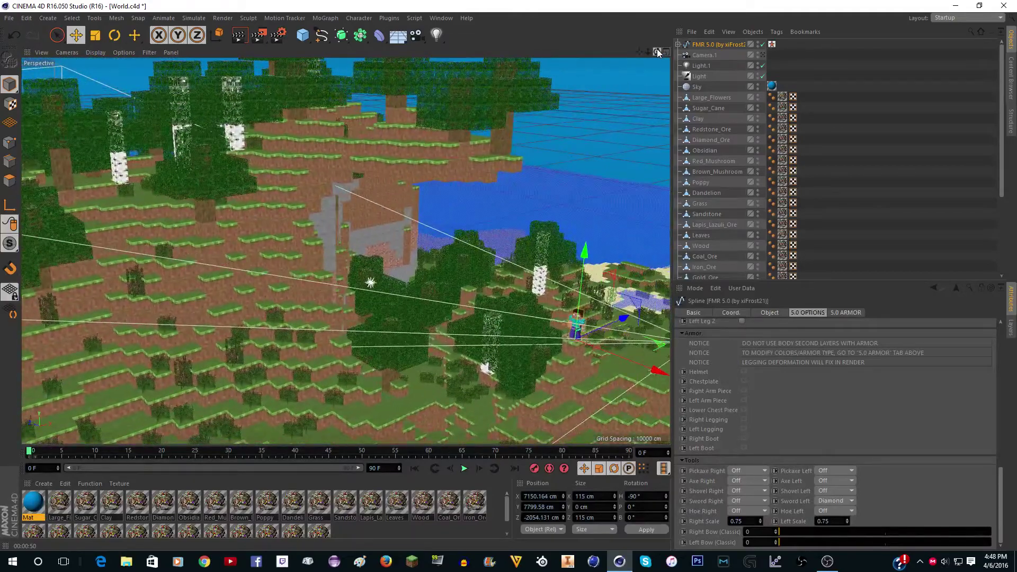
pyautogui.moveTo(657, 52); pyautogui.dragTo(562, 48)
pyautogui.scroll(8, 269, 259)
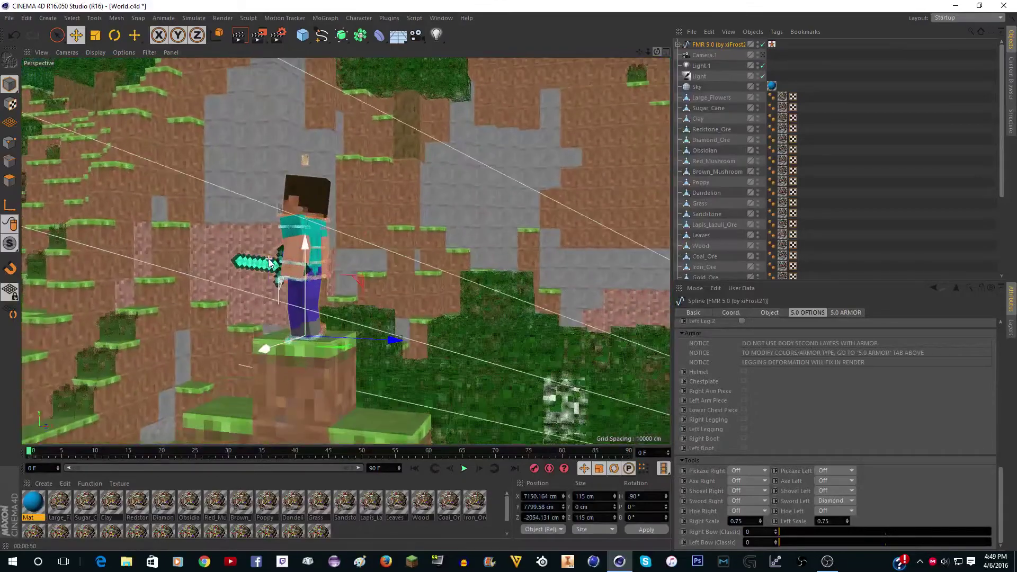
pyautogui.moveTo(270, 261); pyautogui.dragTo(659, 52)
# Switch to the desktop and look through the rig files in the Cinema 4D rigs folder.
pyautogui.click(955, 5)
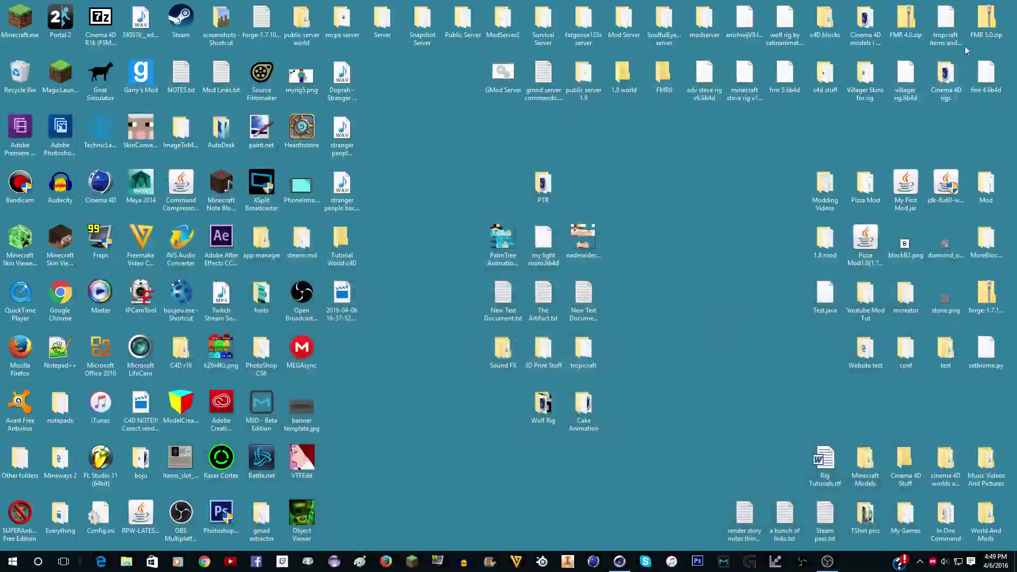
pyautogui.doubleClick(942, 78)
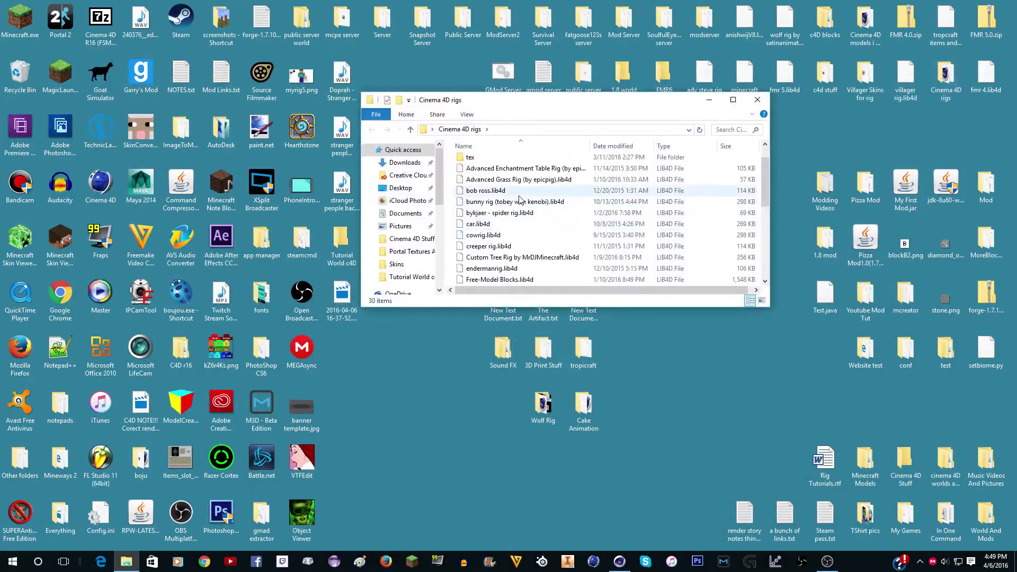
pyautogui.scroll(-3, 507, 258)
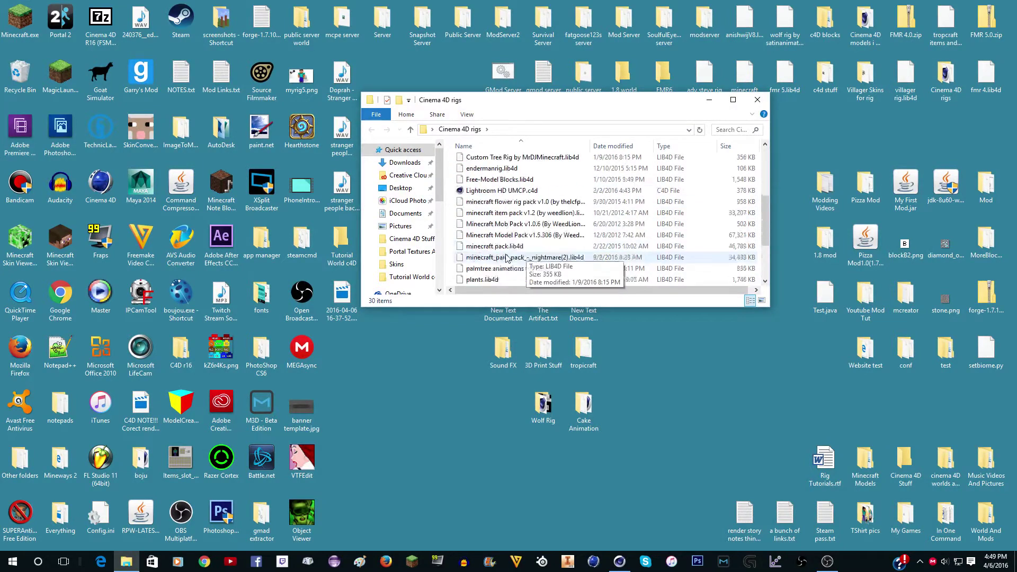
pyautogui.scroll(-1, 507, 258)
pyautogui.scroll(4, 505, 254)
pyautogui.scroll(-4, 505, 252)
pyautogui.scroll(3, 504, 249)
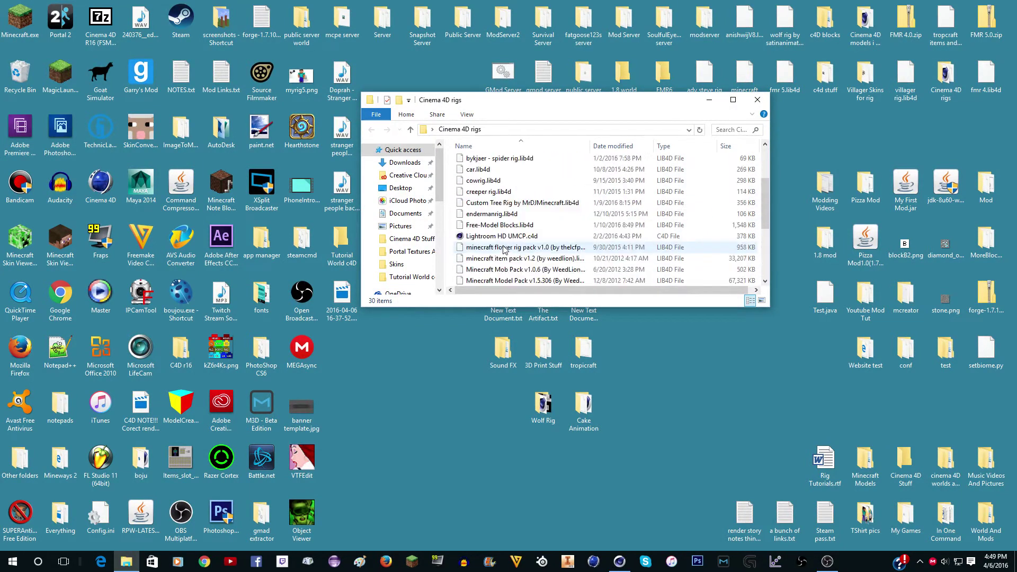
pyautogui.scroll(2, 505, 250)
pyautogui.click(758, 99)
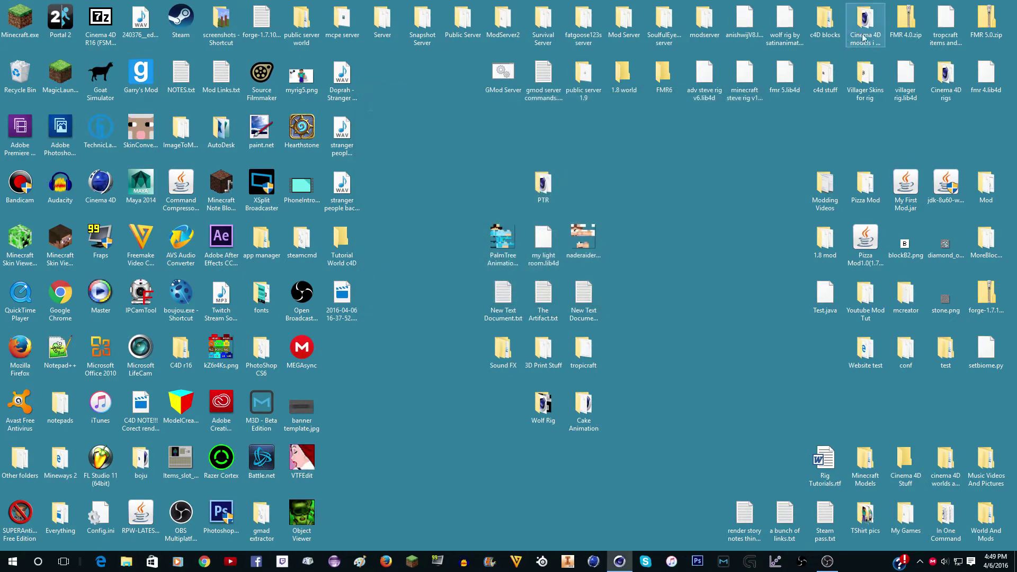
# Look through the model files in the "Cinema 4D models i made" folder and the rig versions in the PTR folder.
pyautogui.doubleClick(863, 37)
pyautogui.scroll(-6, 529, 223)
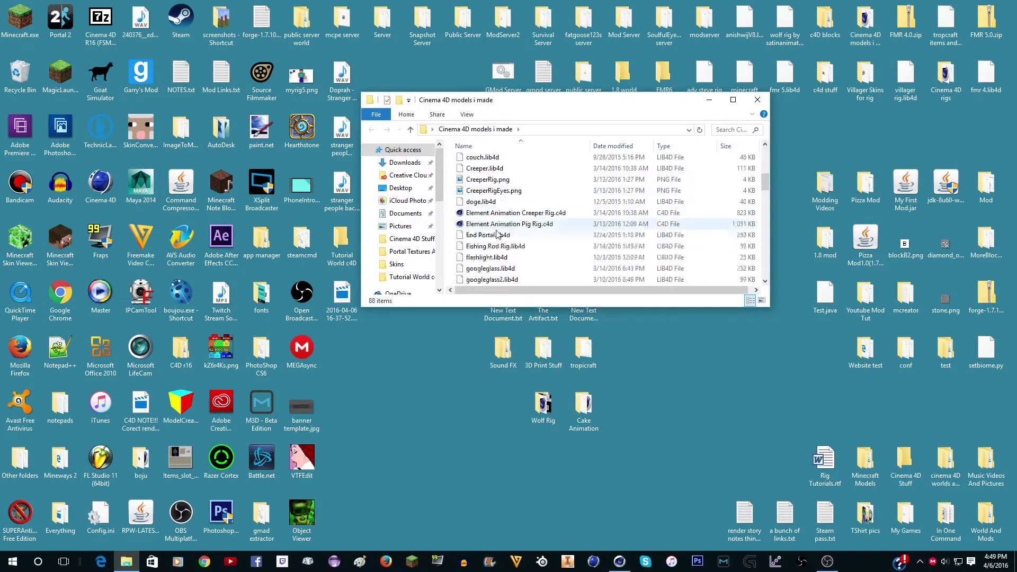
pyautogui.scroll(-4, 498, 233)
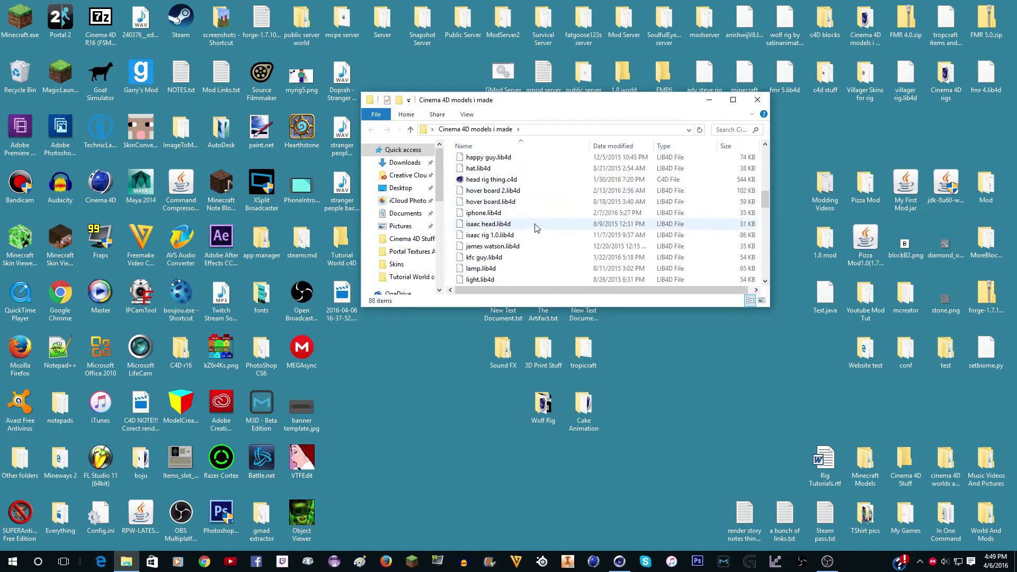
pyautogui.scroll(-1, 525, 230)
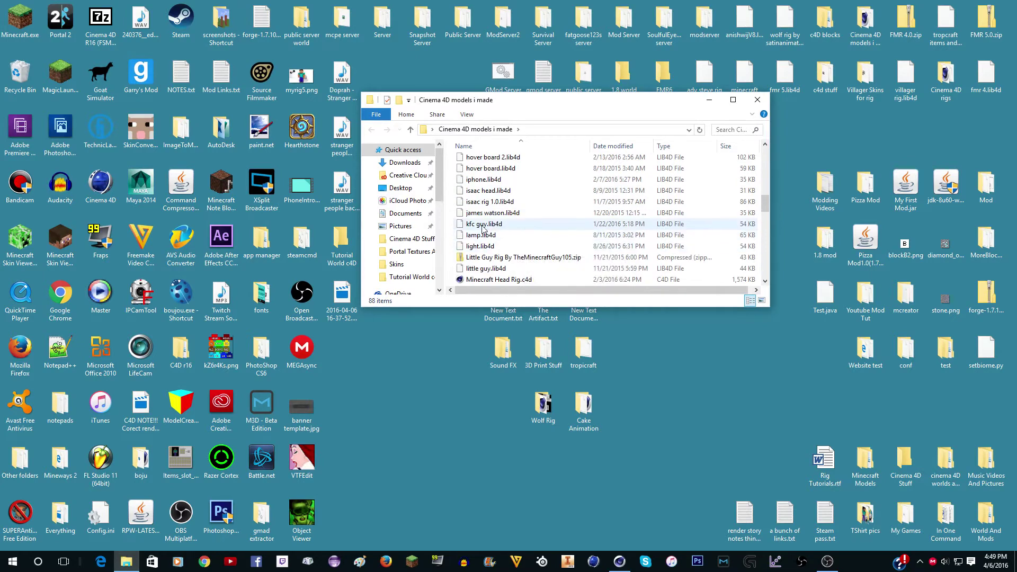
pyautogui.scroll(-1, 548, 220)
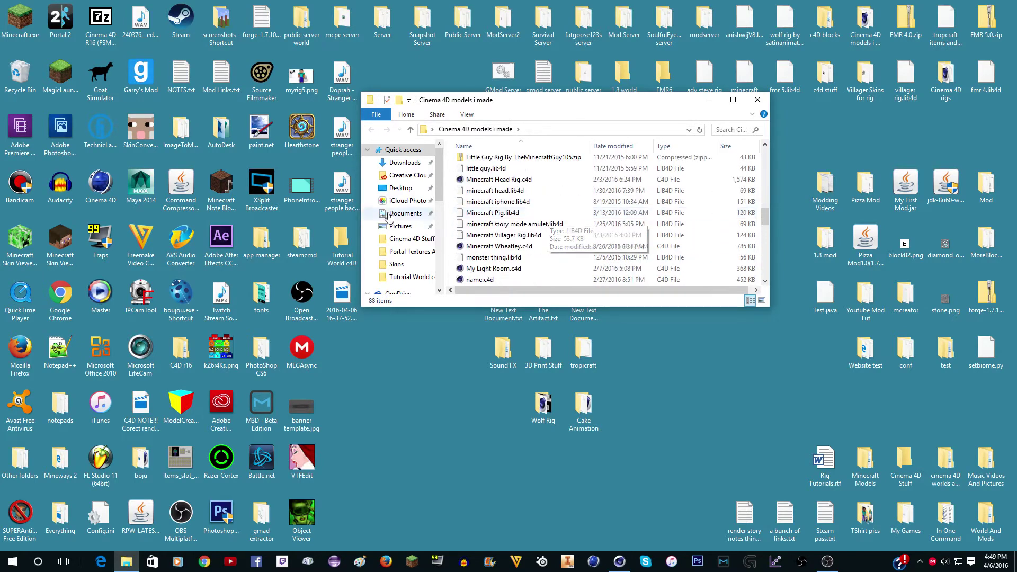
pyautogui.click(761, 94)
pyautogui.doubleClick(541, 188)
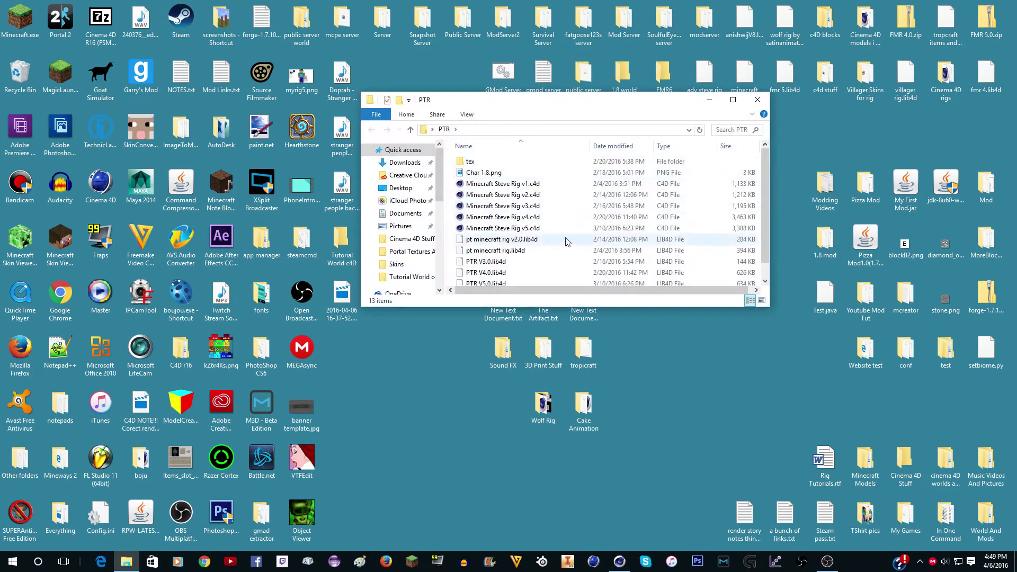
pyautogui.click(761, 99)
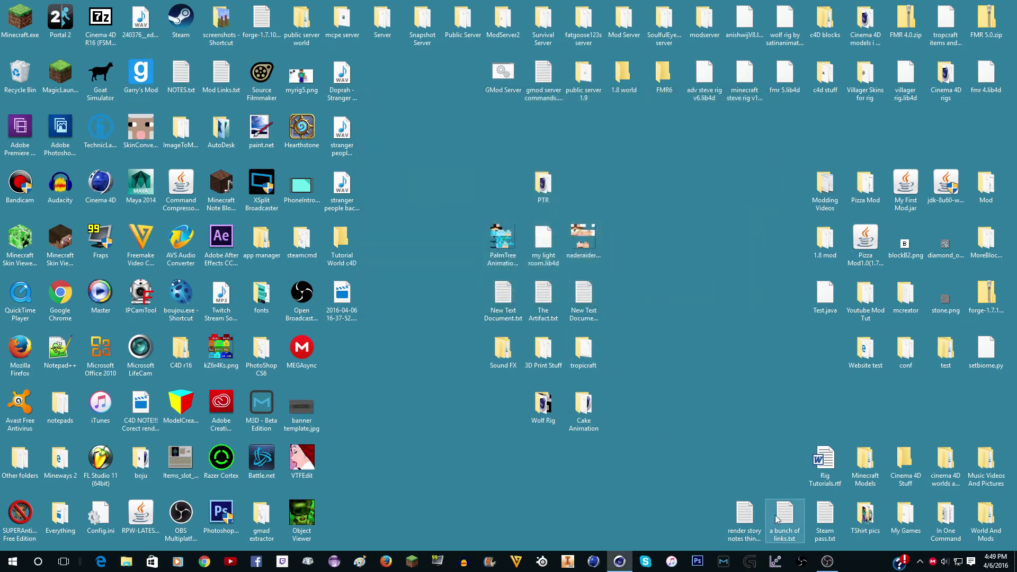